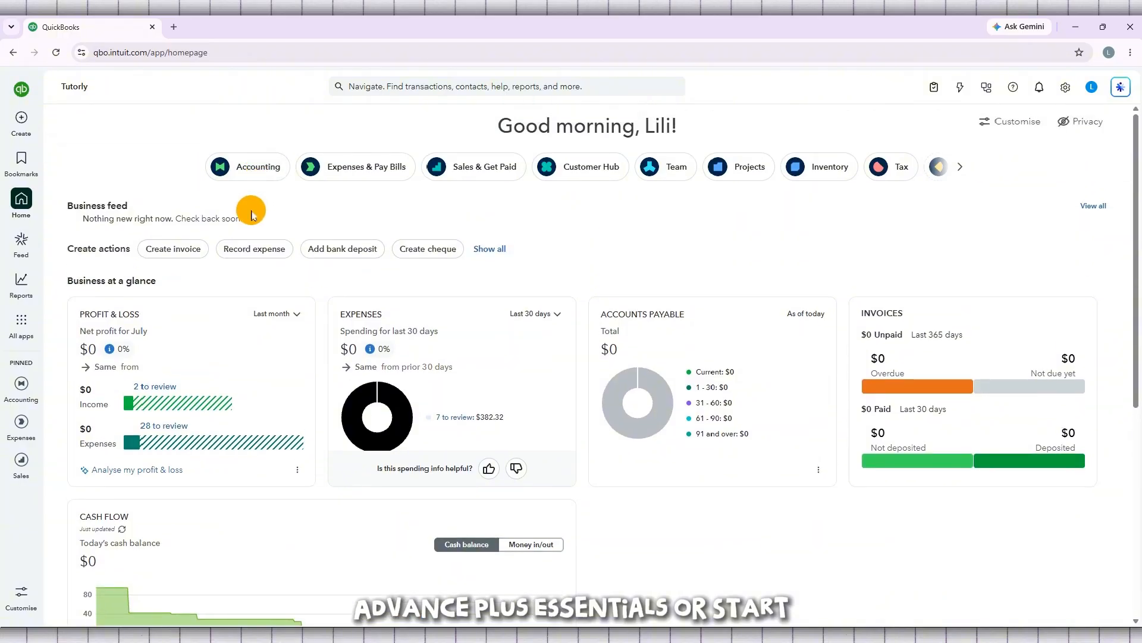
drag(250, 220, 132, 209)
click(165, 208)
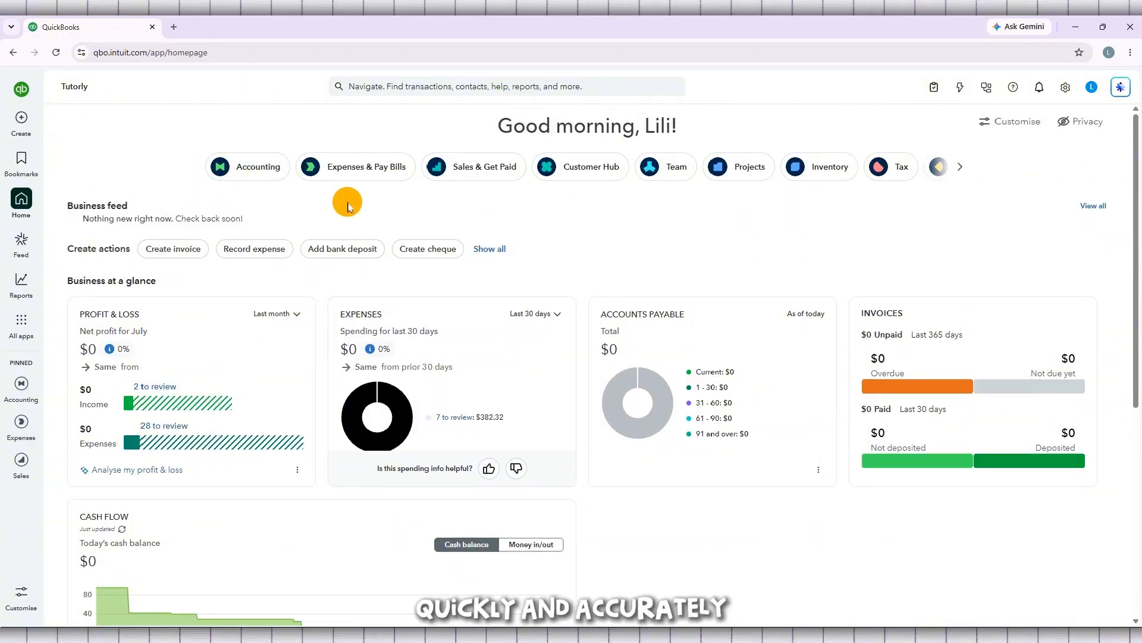
scroll(349, 206, down, 3)
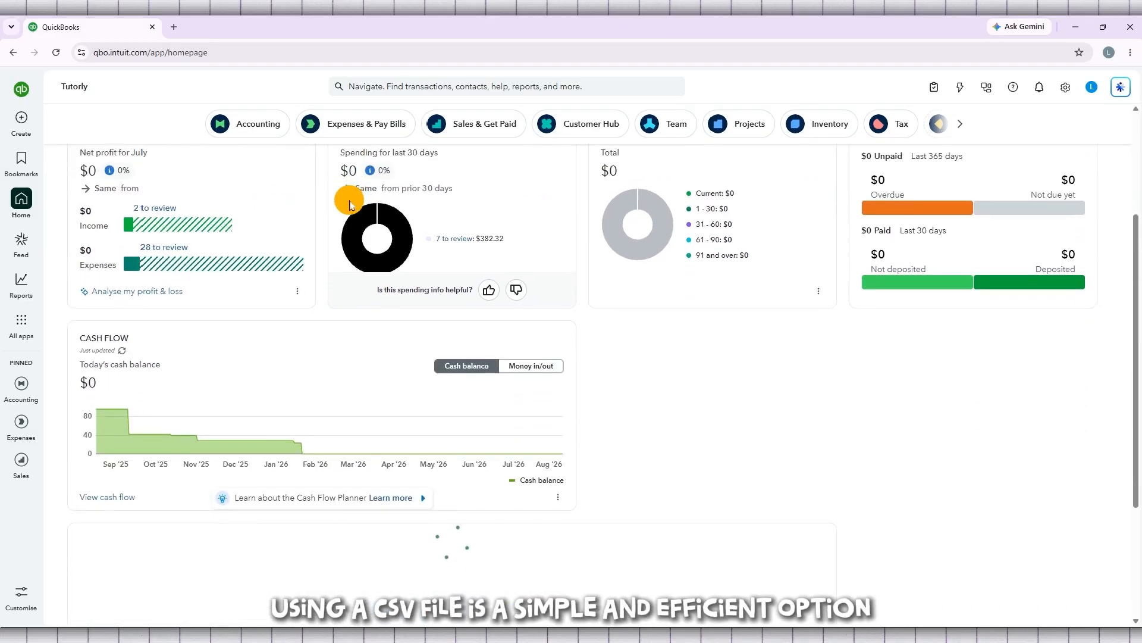
scroll(350, 205, down, 3)
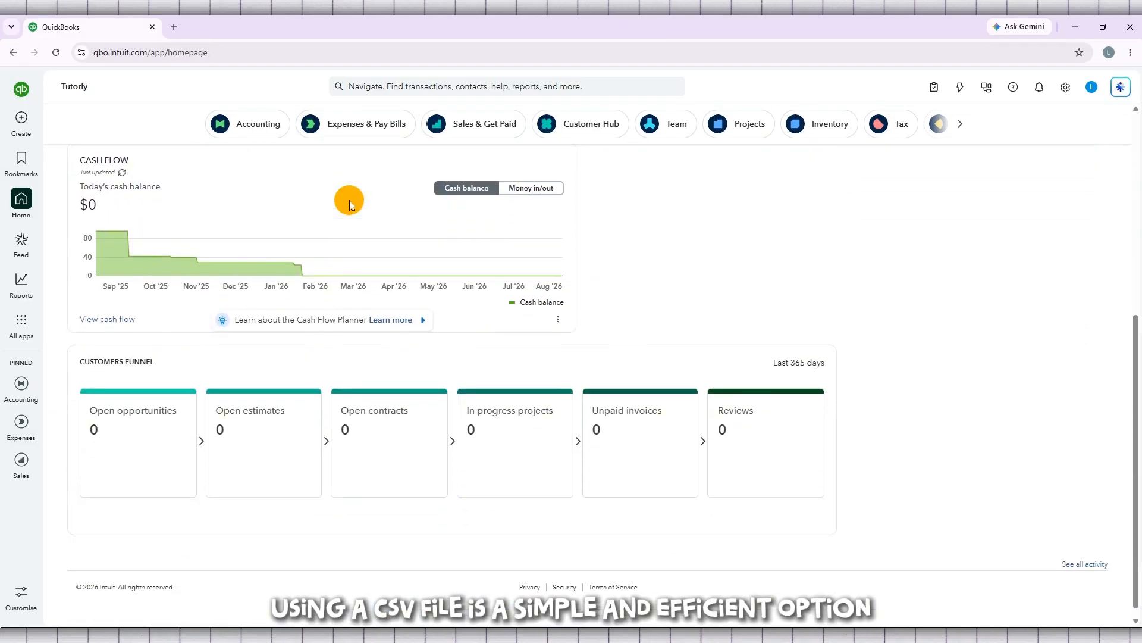
scroll(350, 205, up, 2)
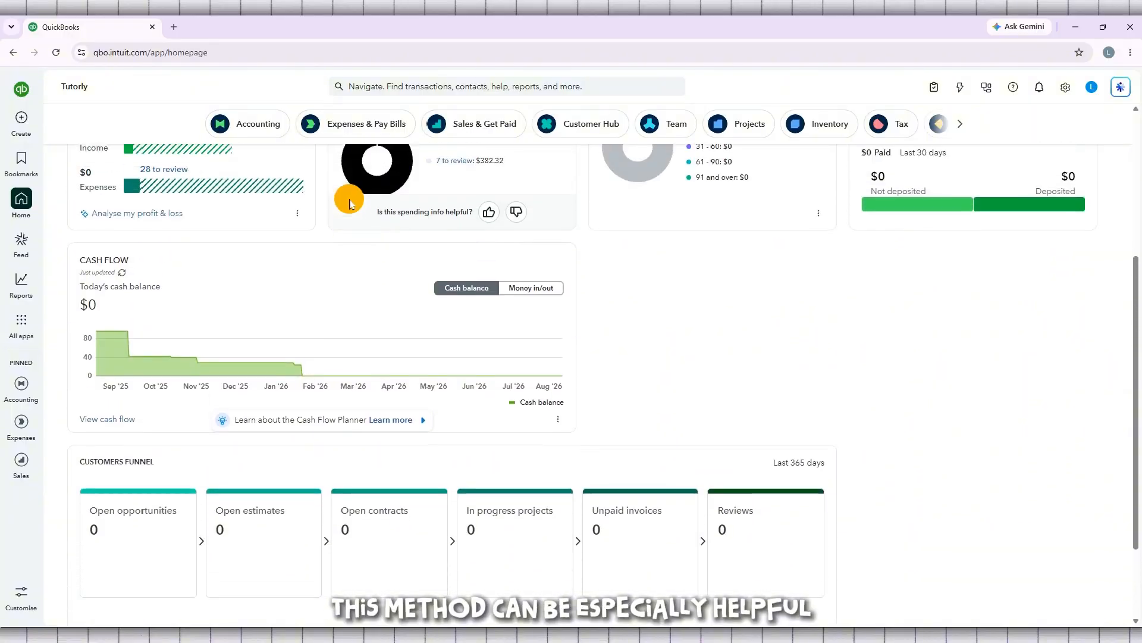
scroll(350, 204, up, 3)
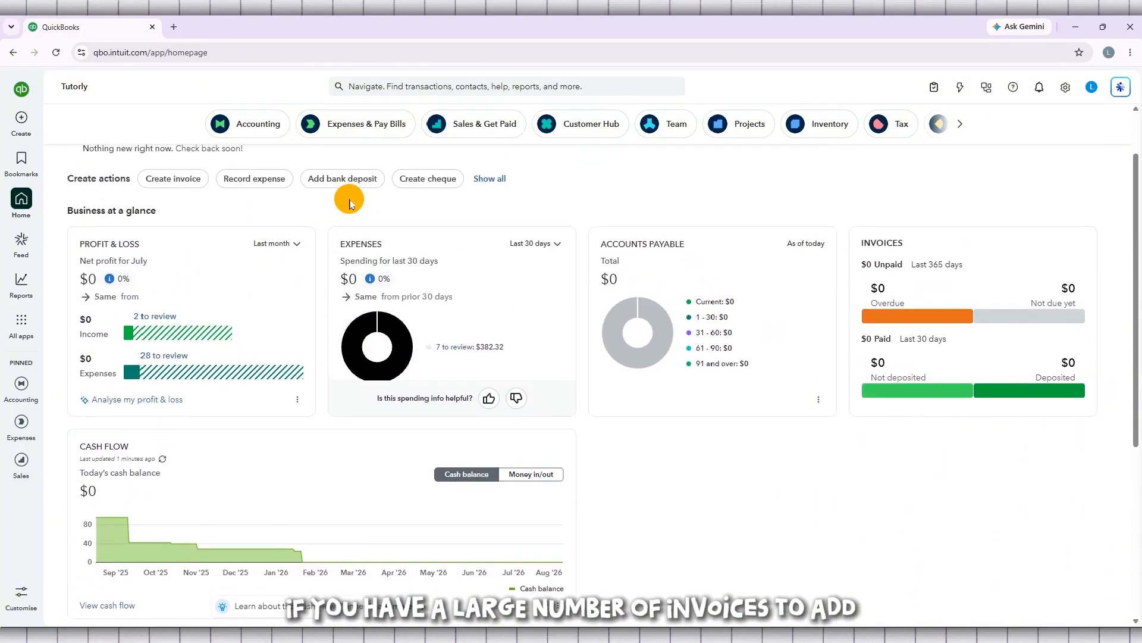
scroll(350, 199, up, 2)
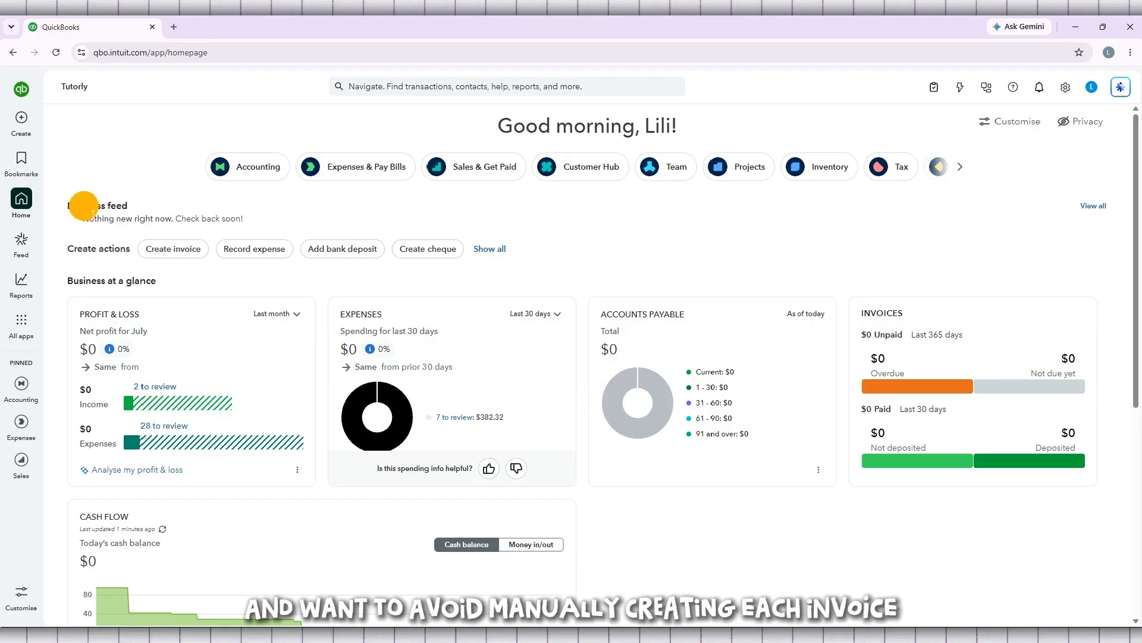
mouse_move(26, 165)
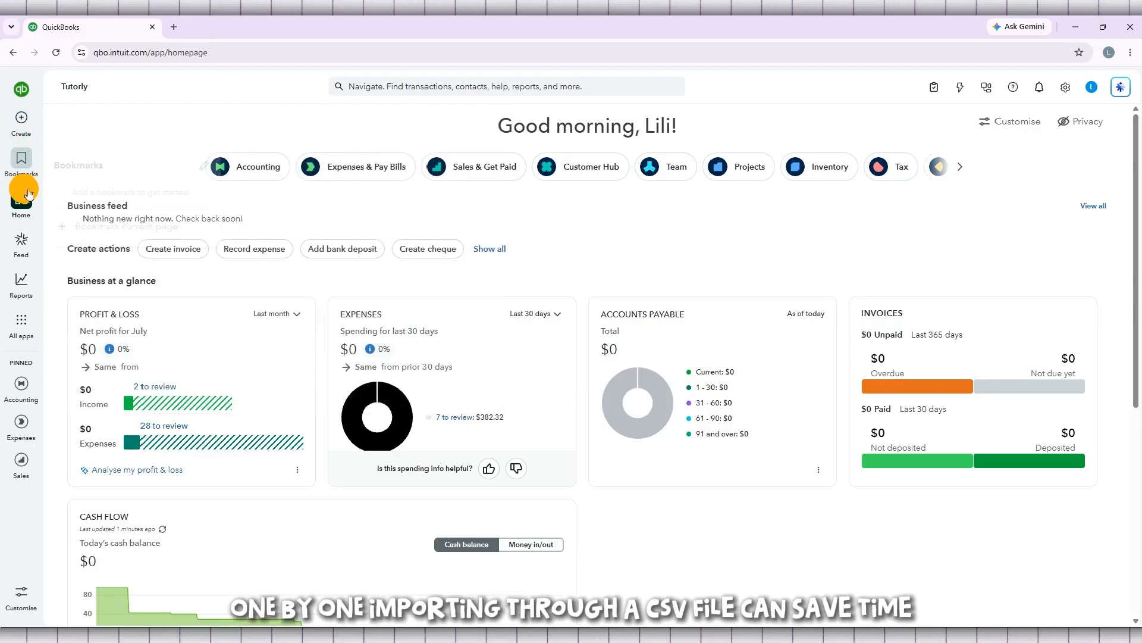
mouse_move(22, 281)
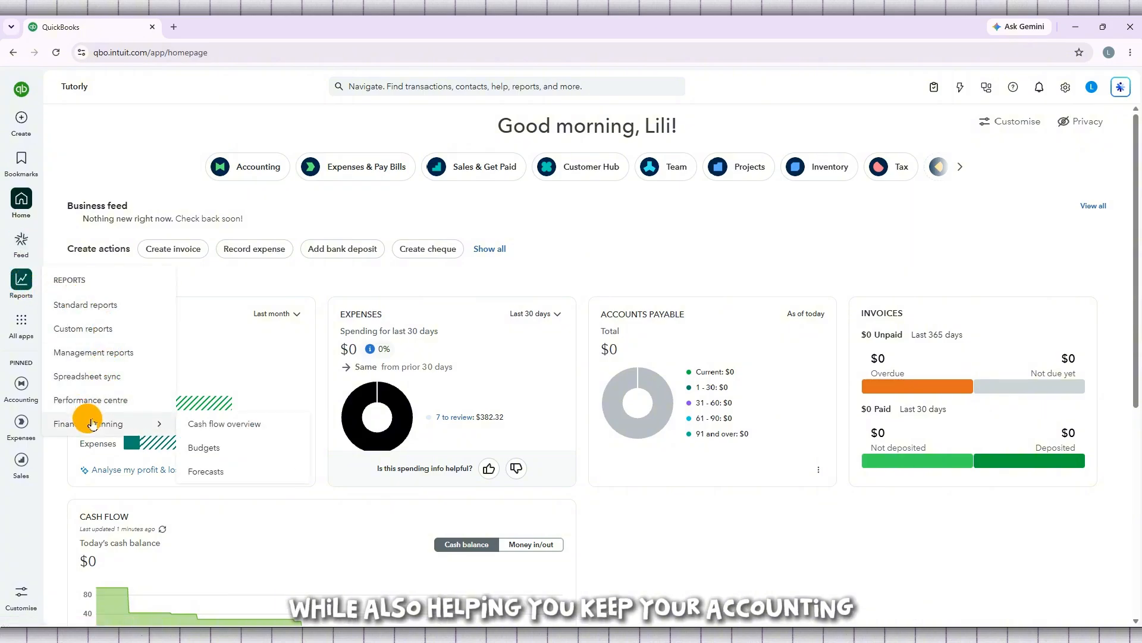
mouse_move(22, 326)
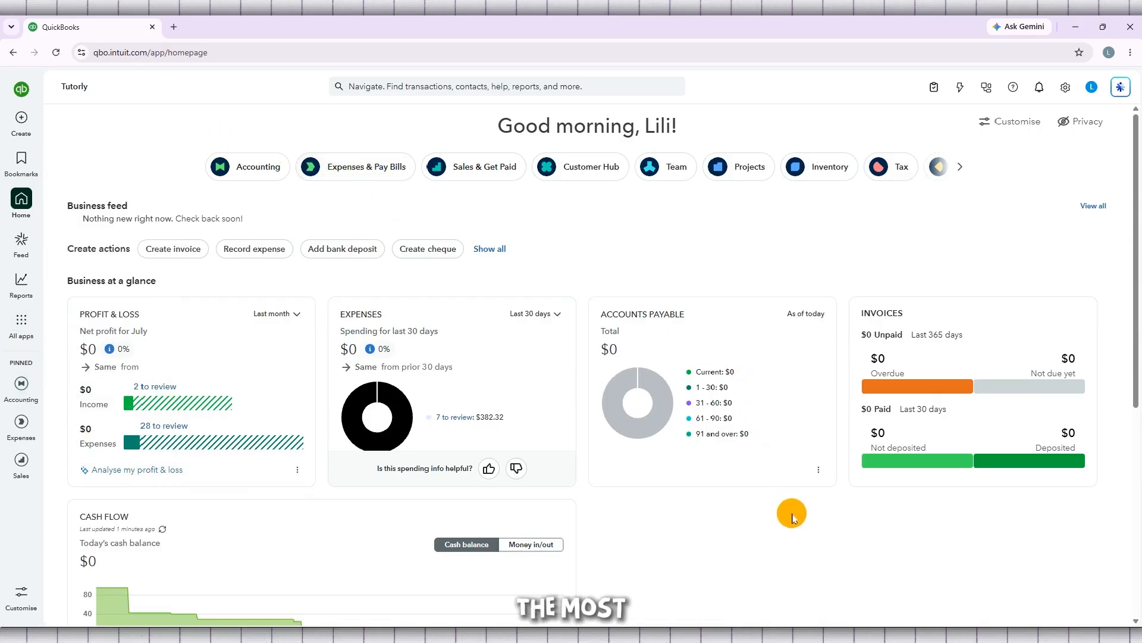
Switch to the Downloads folder in File Explorer and open the invoices CSV file.
mouse_move(667, 616)
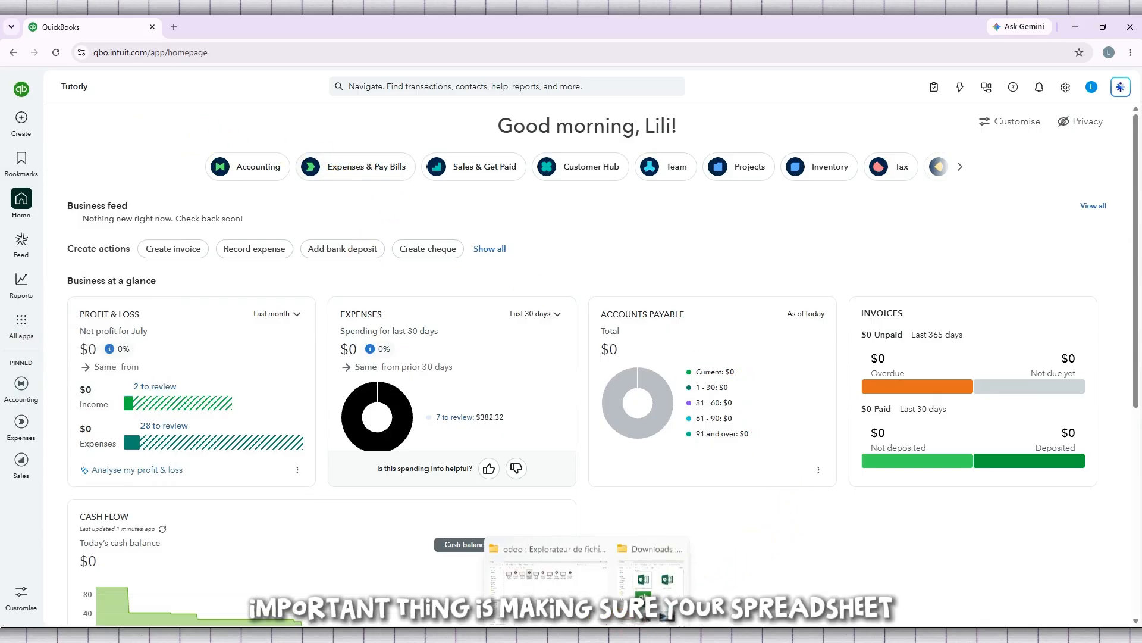
click(652, 570)
click(731, 470)
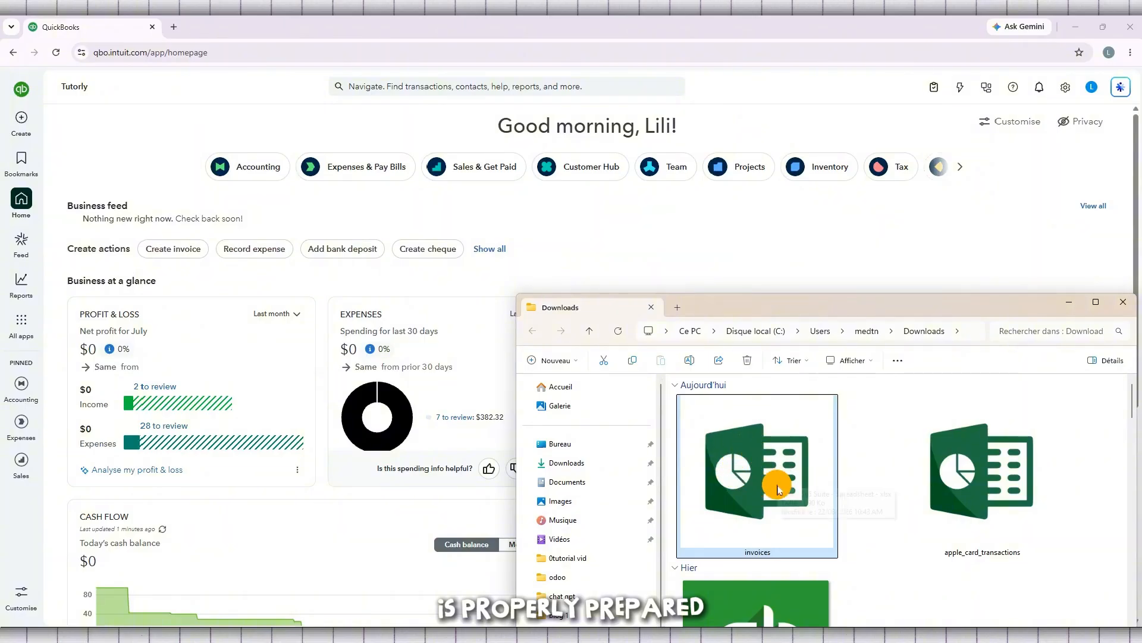
double_click(747, 479)
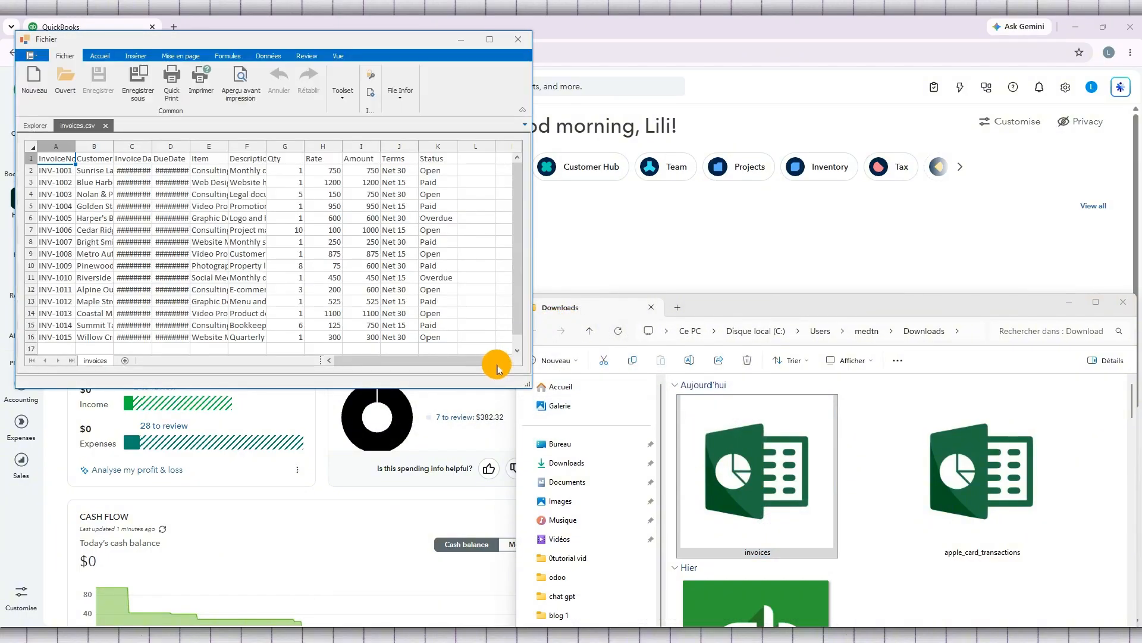
Enlarge the spreadsheet and widen the InvoiceNo through Description columns to inspect the invoice data, and put away the file and Downloads folder.
drag(527, 386, 604, 523)
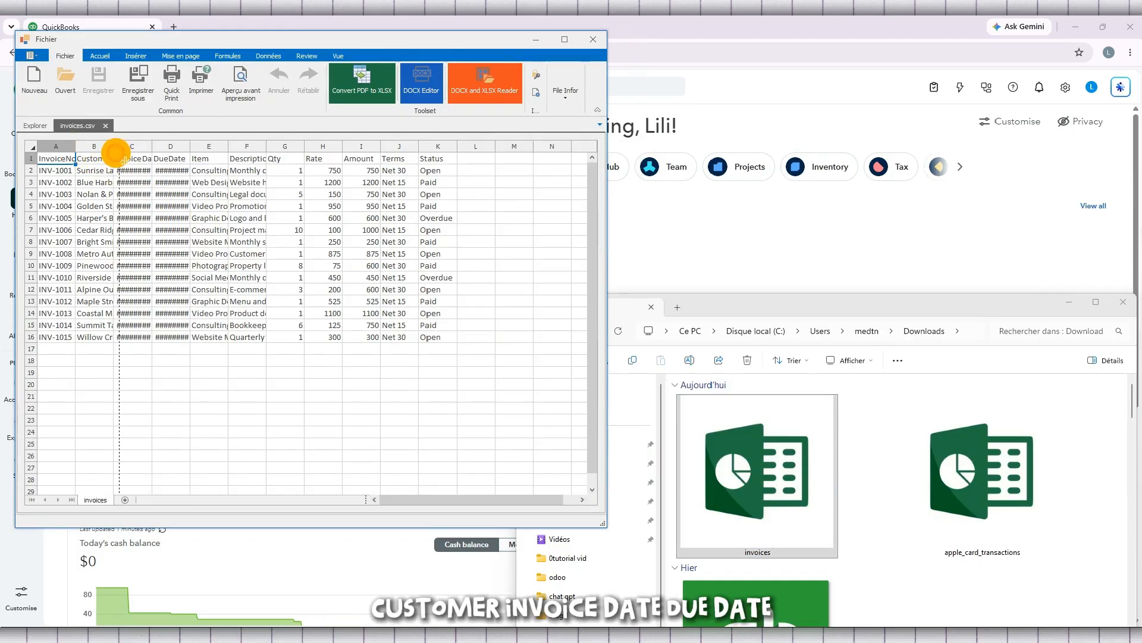
drag(117, 154, 320, 153)
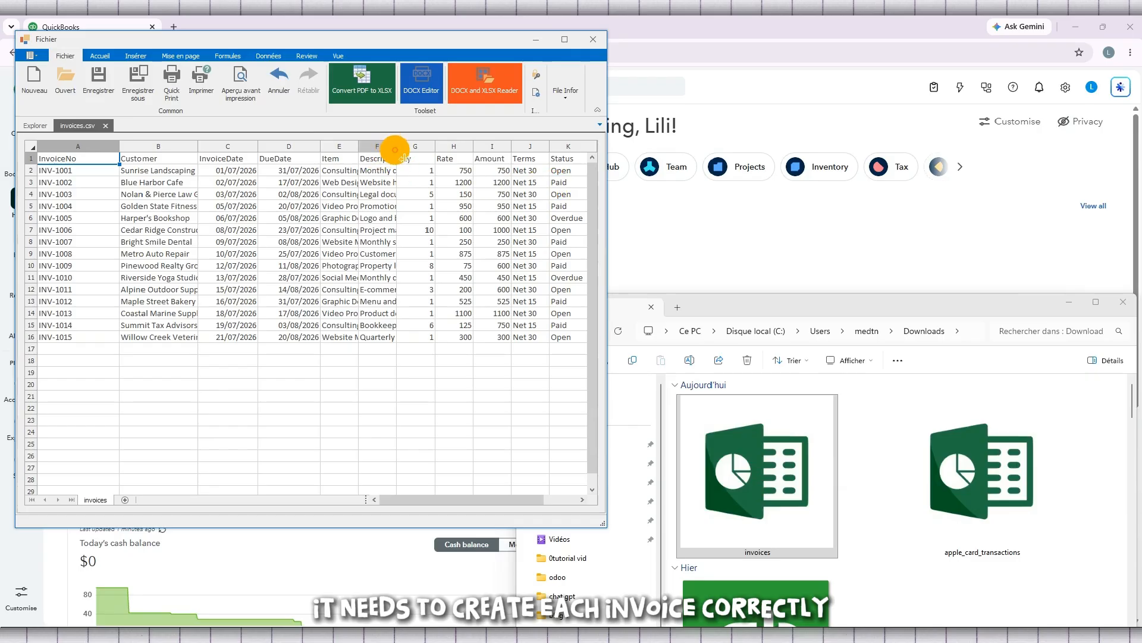
drag(396, 149, 415, 150)
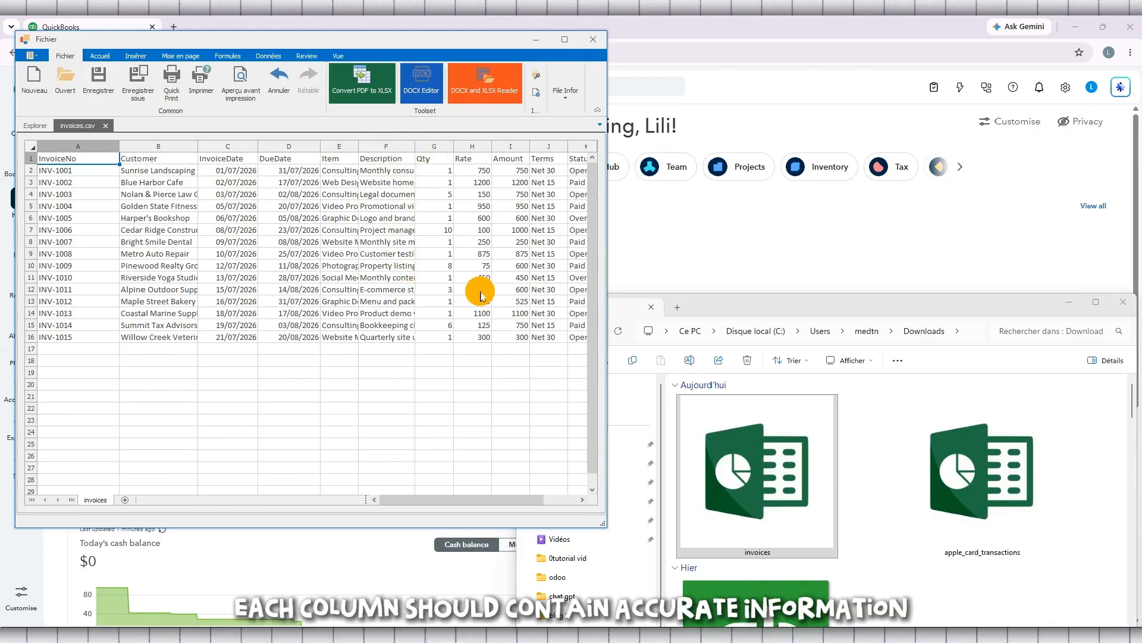
drag(613, 288, 791, 285)
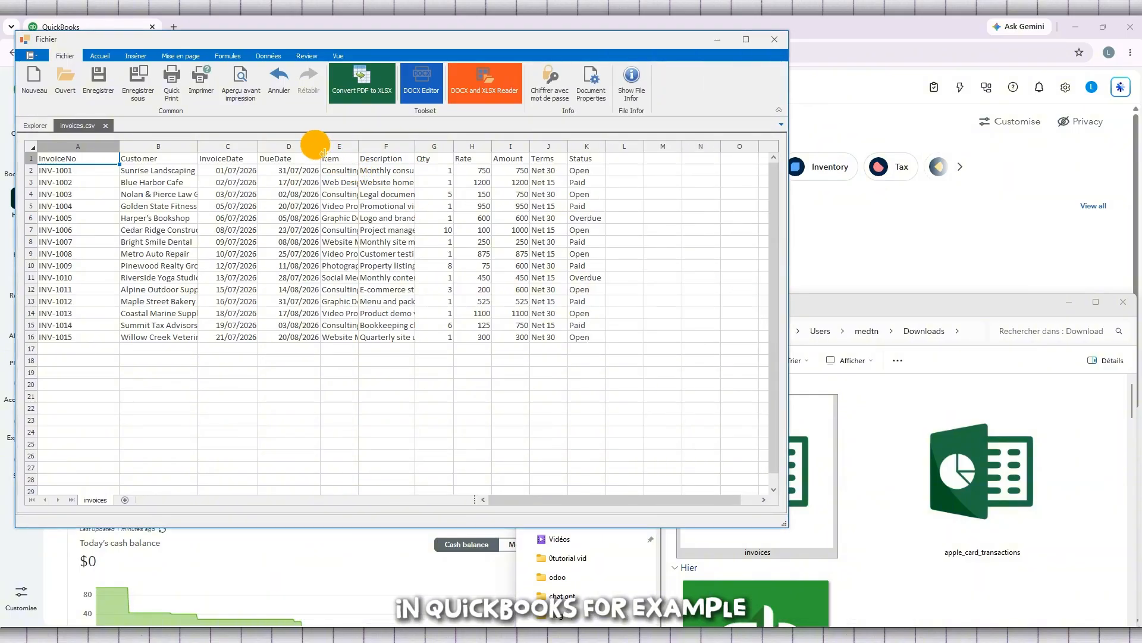
drag(320, 145, 539, 149)
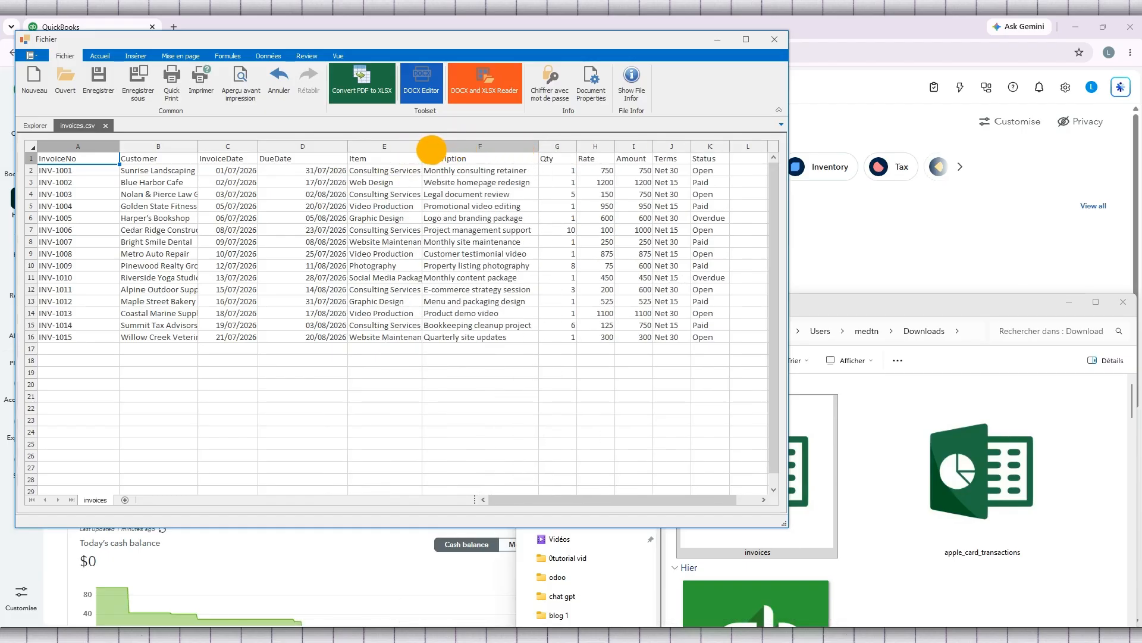
drag(444, 154, 444, 151)
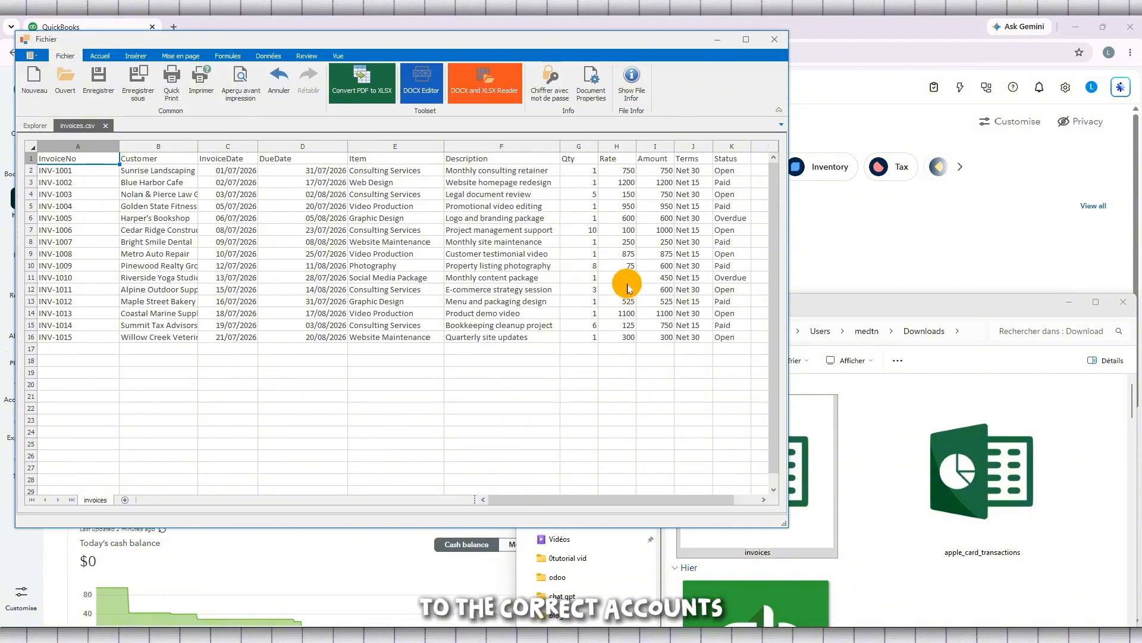
scroll(625, 283, down, 1)
scroll(623, 281, up, 1)
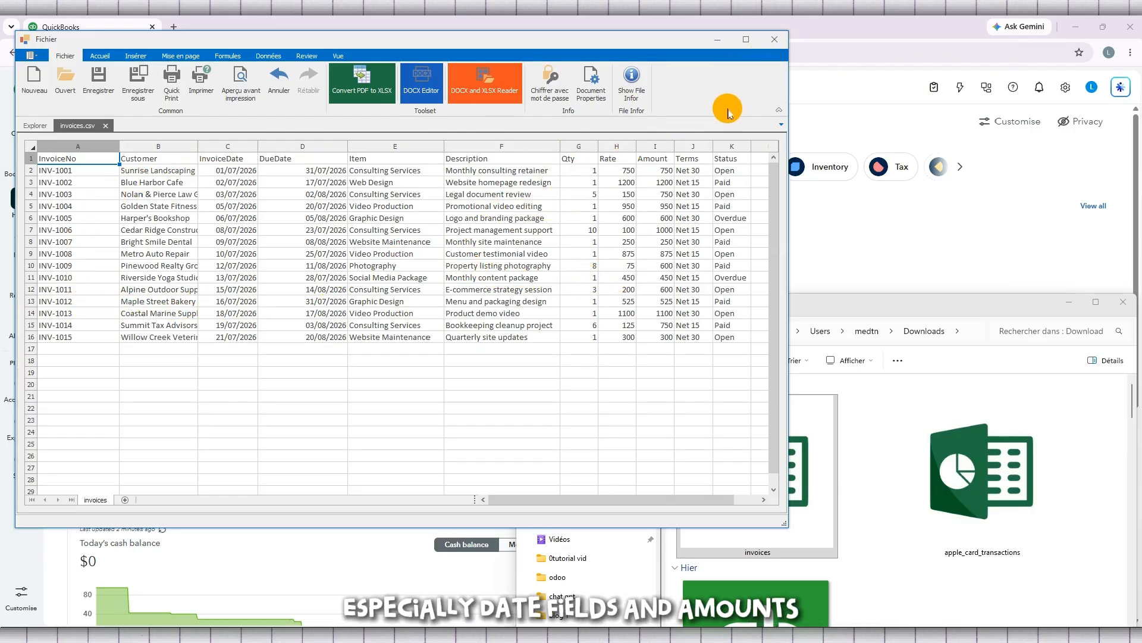
click(775, 39)
click(1071, 302)
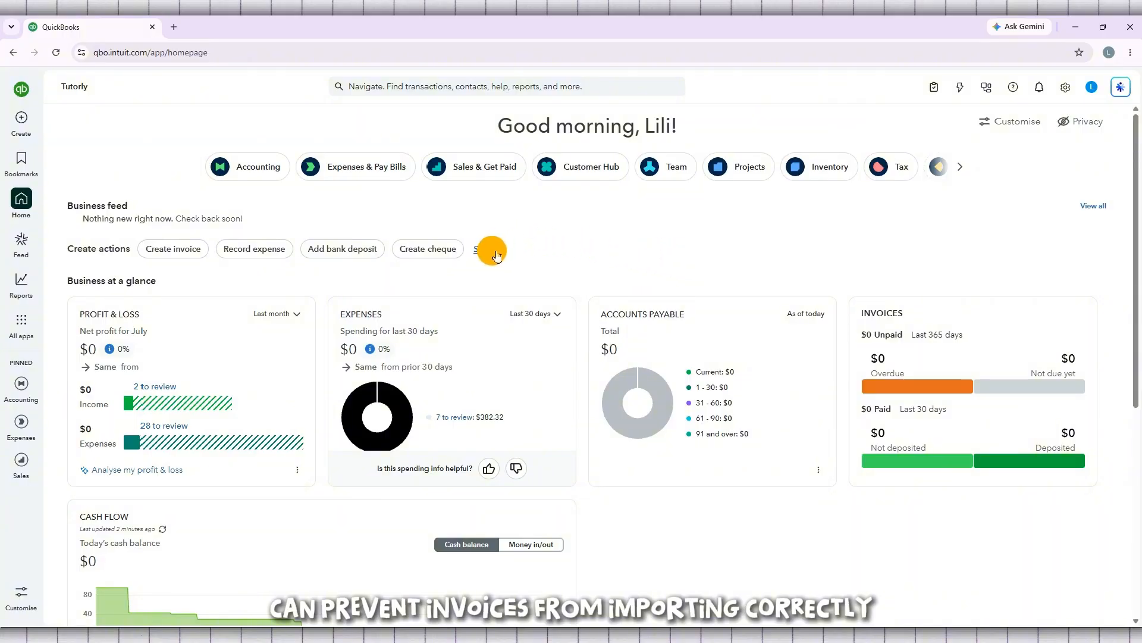
Open the Import data tool and choose Invoices as the data type to import.
click(964, 172)
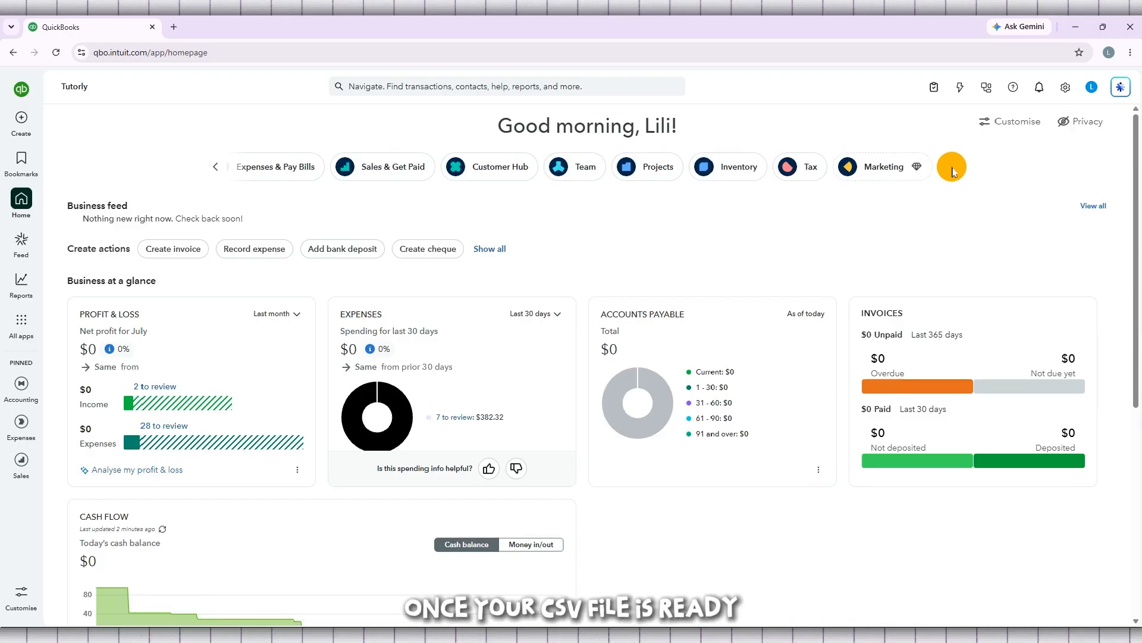
click(1066, 89)
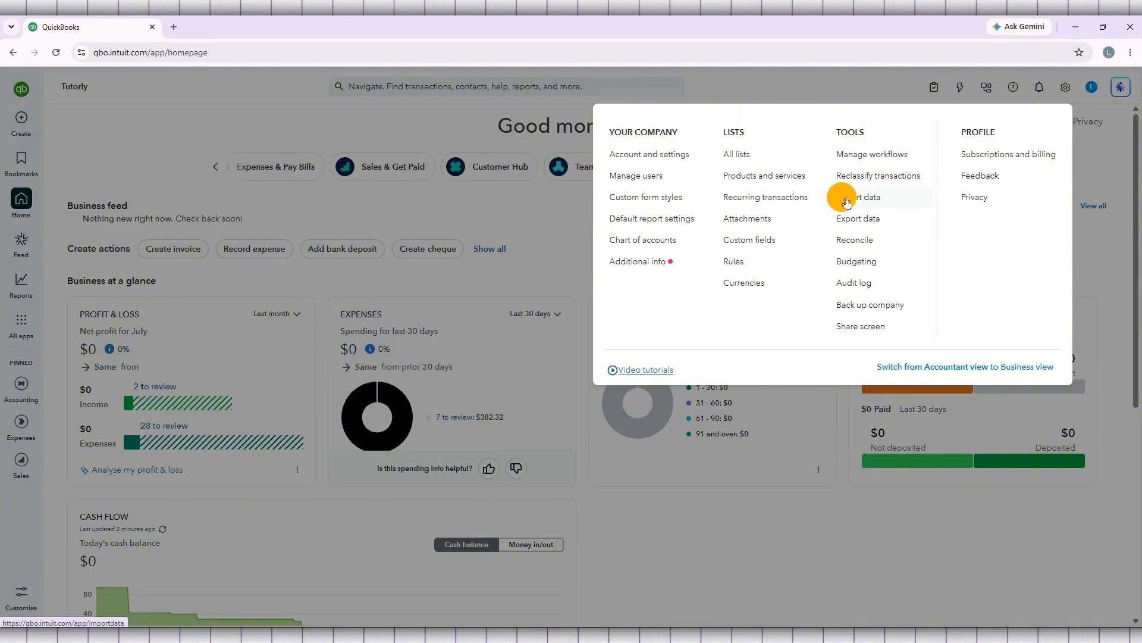
click(887, 197)
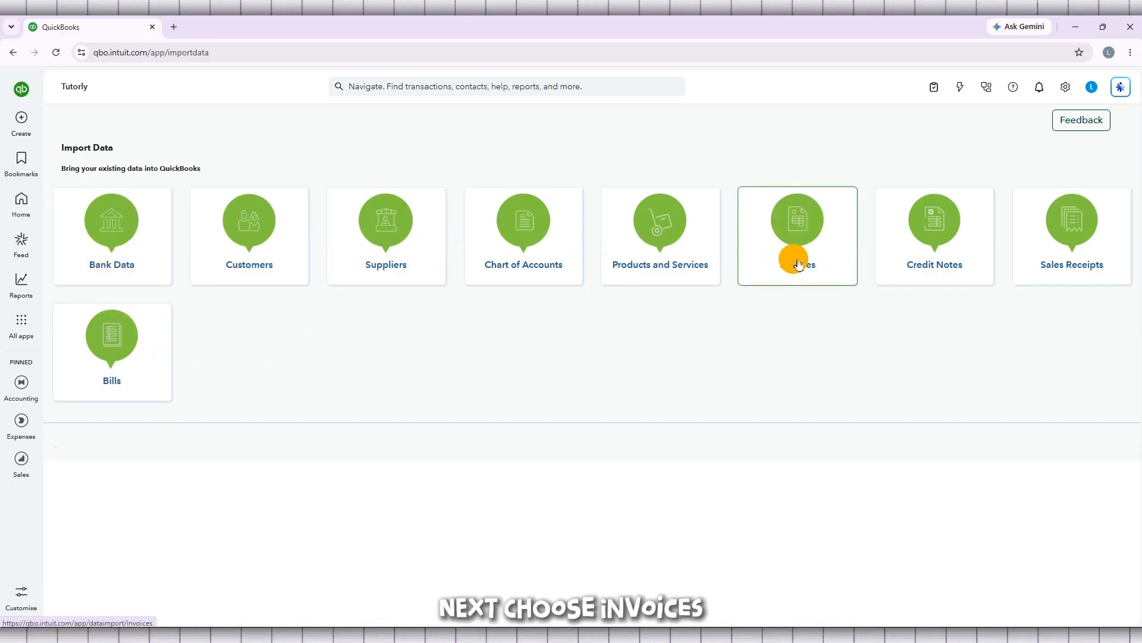
click(800, 224)
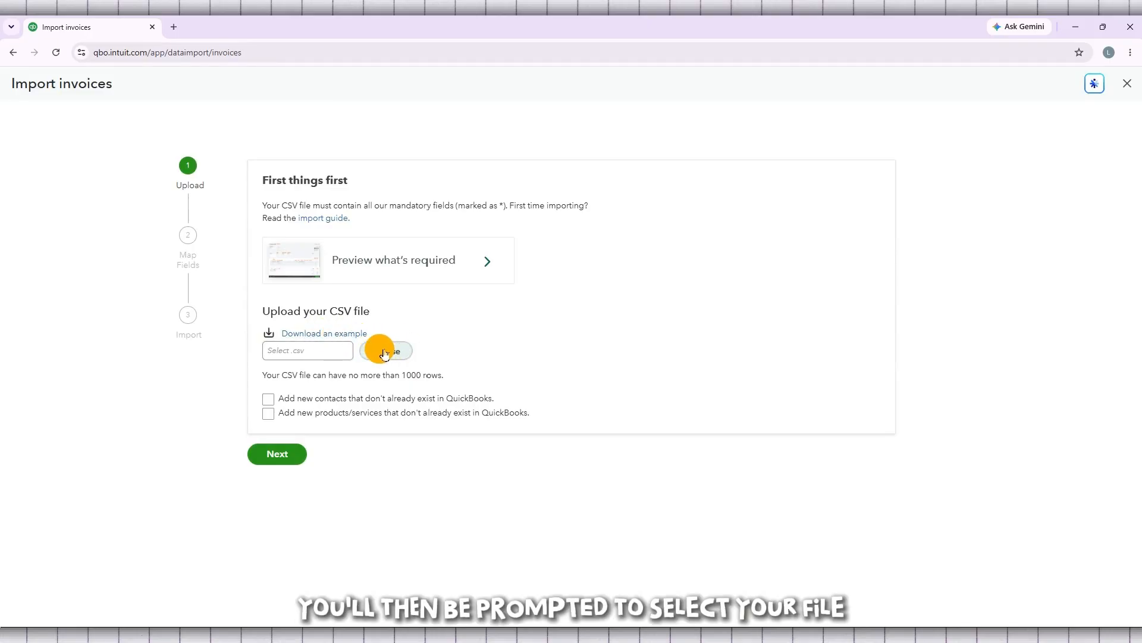
Upload invoices.csv from Downloads as the import file and continue to mapping the column headings.
click(384, 353)
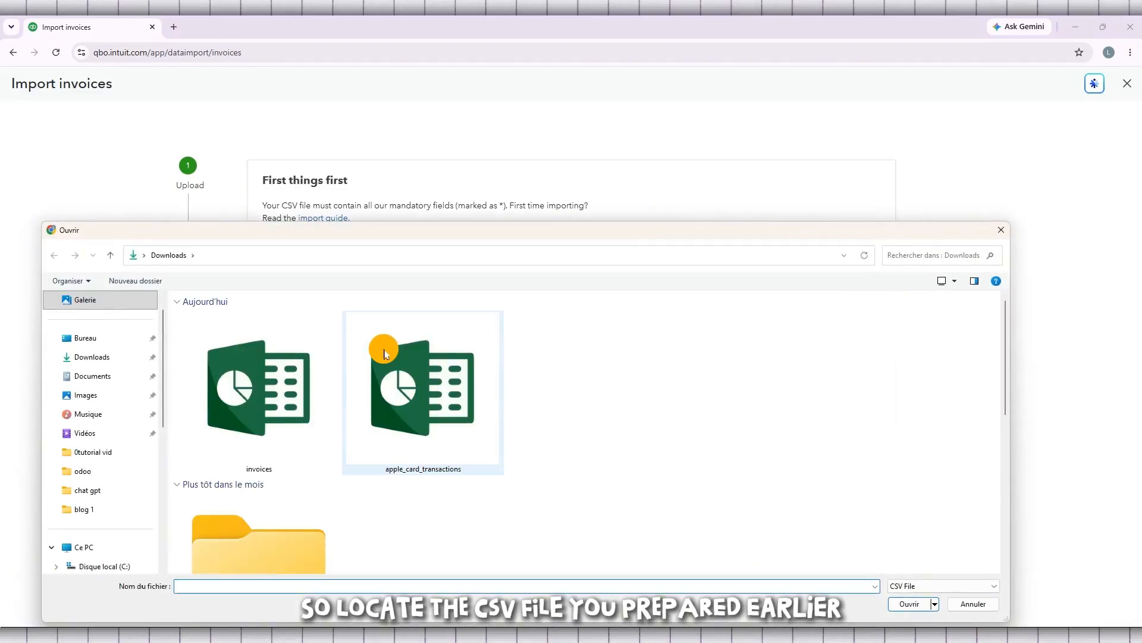
double_click(247, 397)
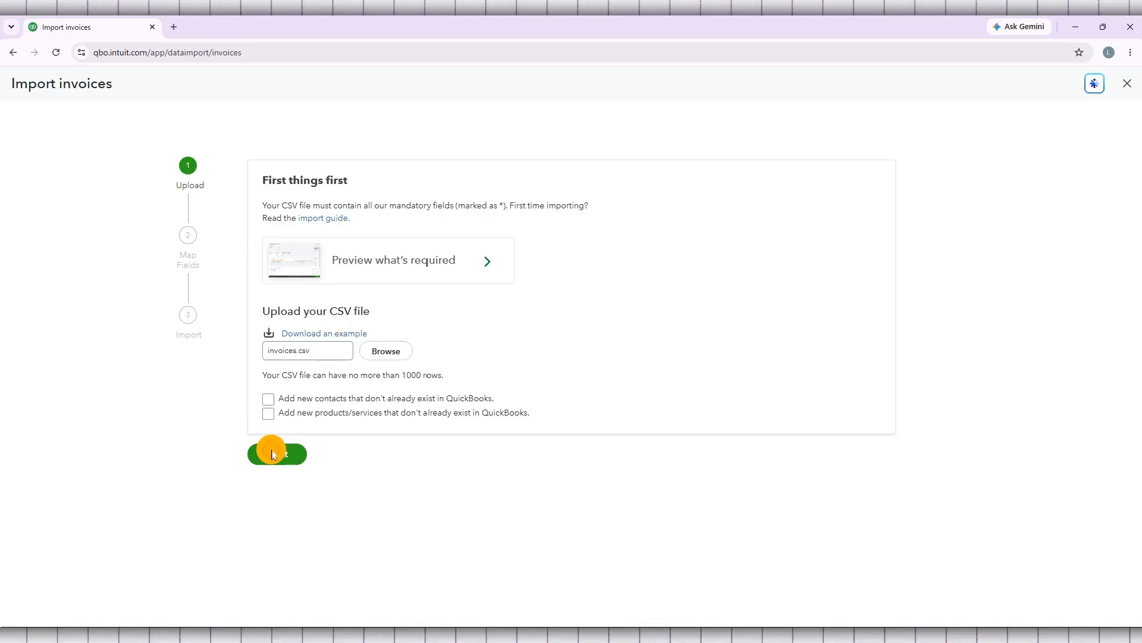
click(275, 454)
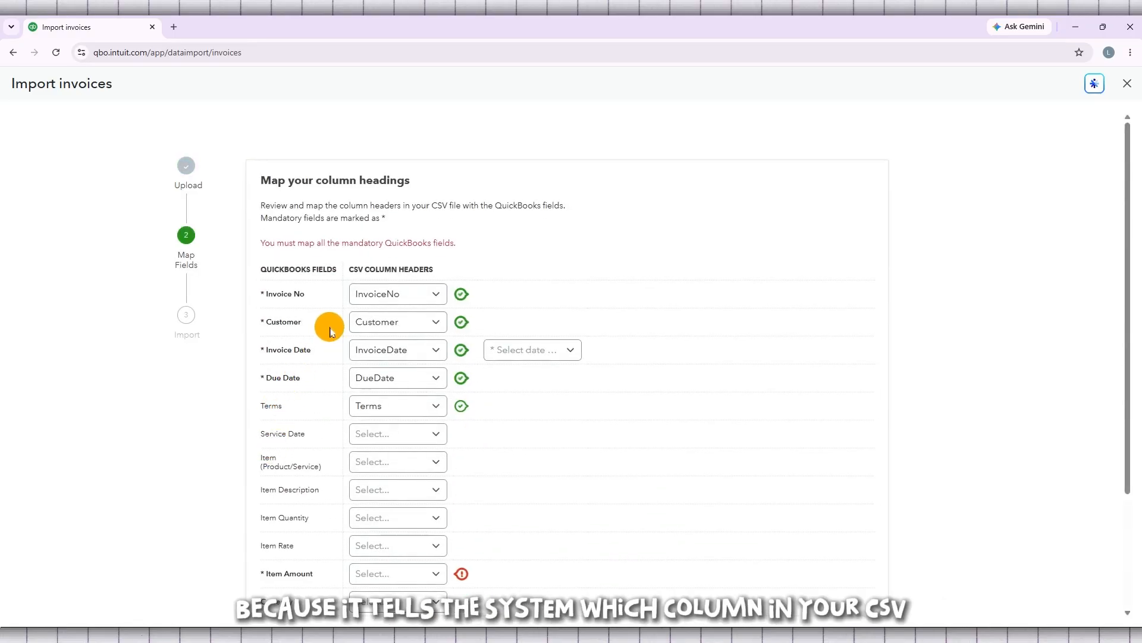
Map the mandatory Item Amount field to the Amount column of the CSV file.
scroll(441, 262, down, 1)
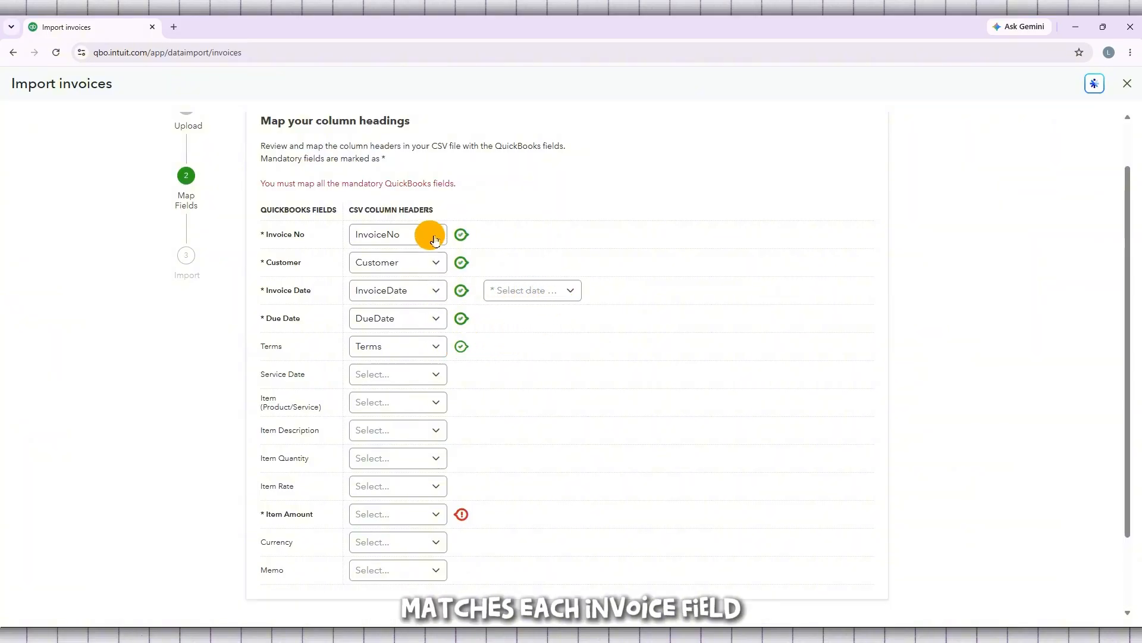
scroll(517, 344, down, 2)
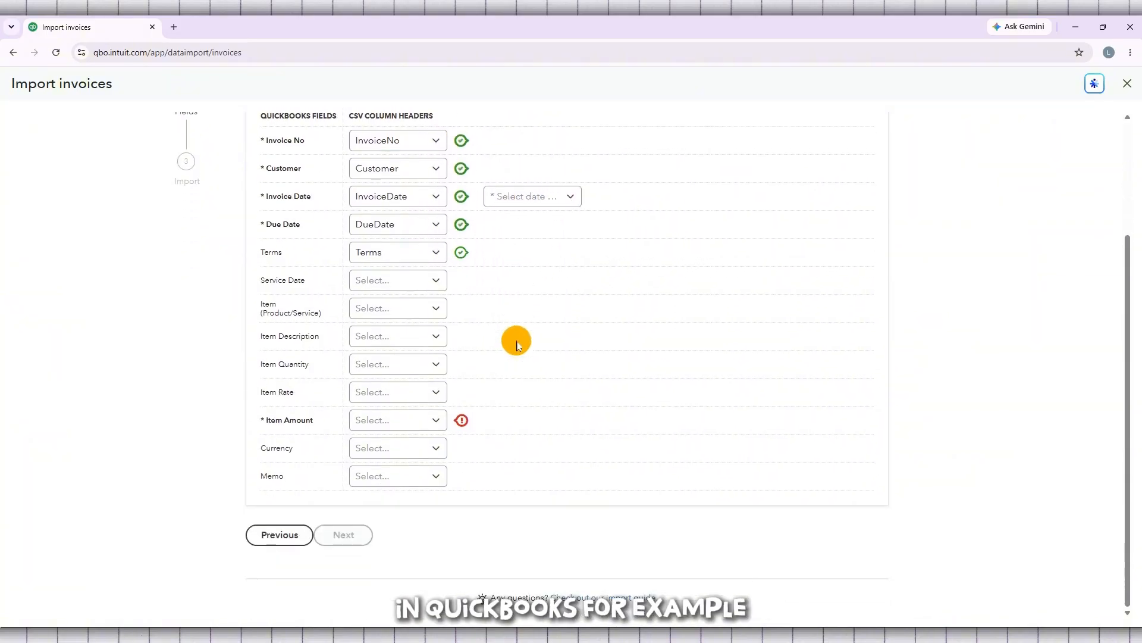
click(440, 424)
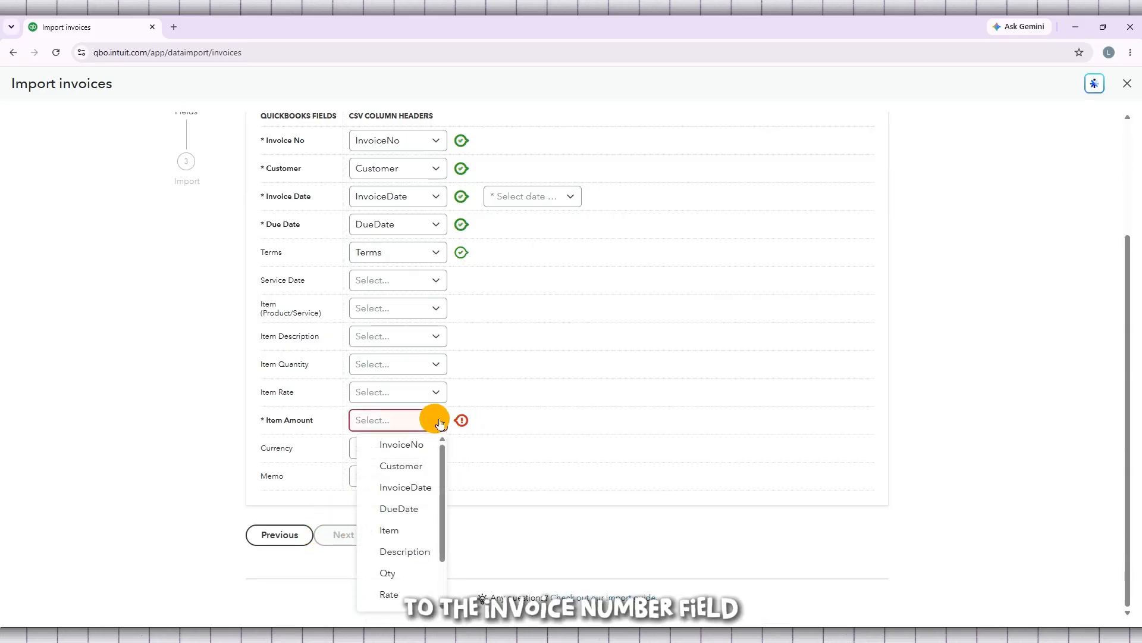
scroll(426, 483, down, 1)
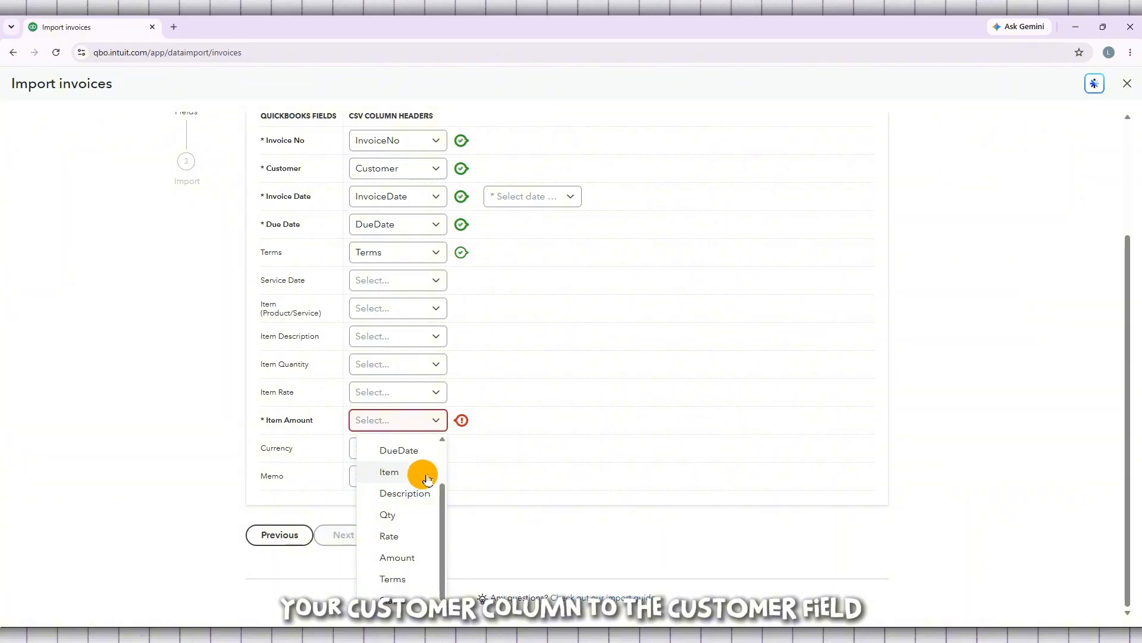
click(413, 557)
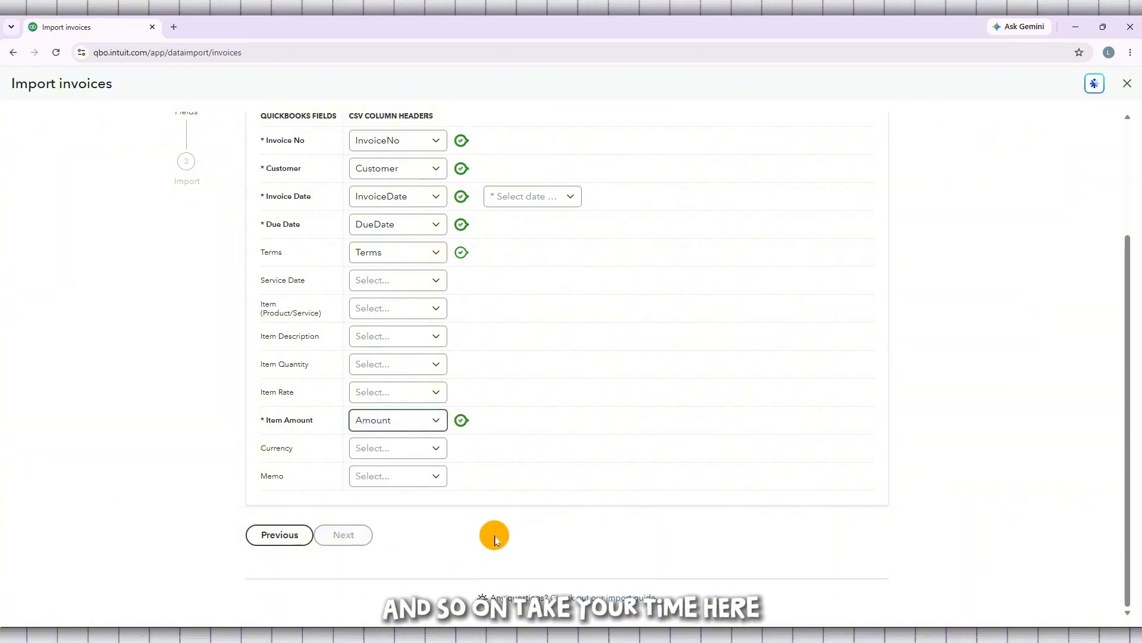
Review the column mapping, checking the CSV columns offered for the Item Quantity and Service Date fields.
scroll(377, 502, up, 1)
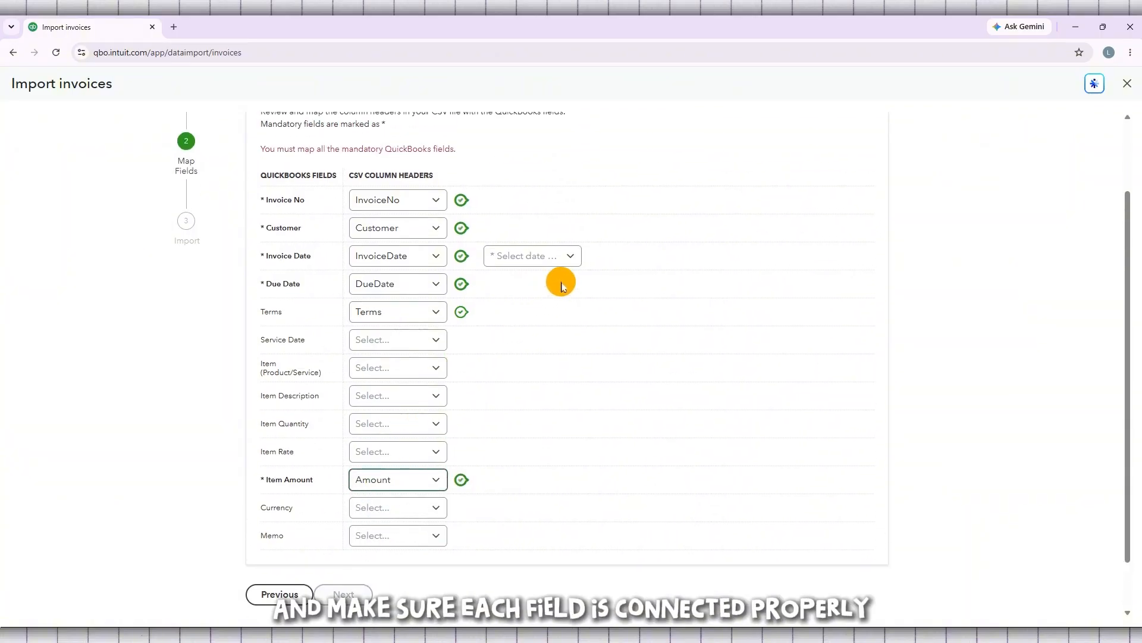
scroll(430, 396, down, 1)
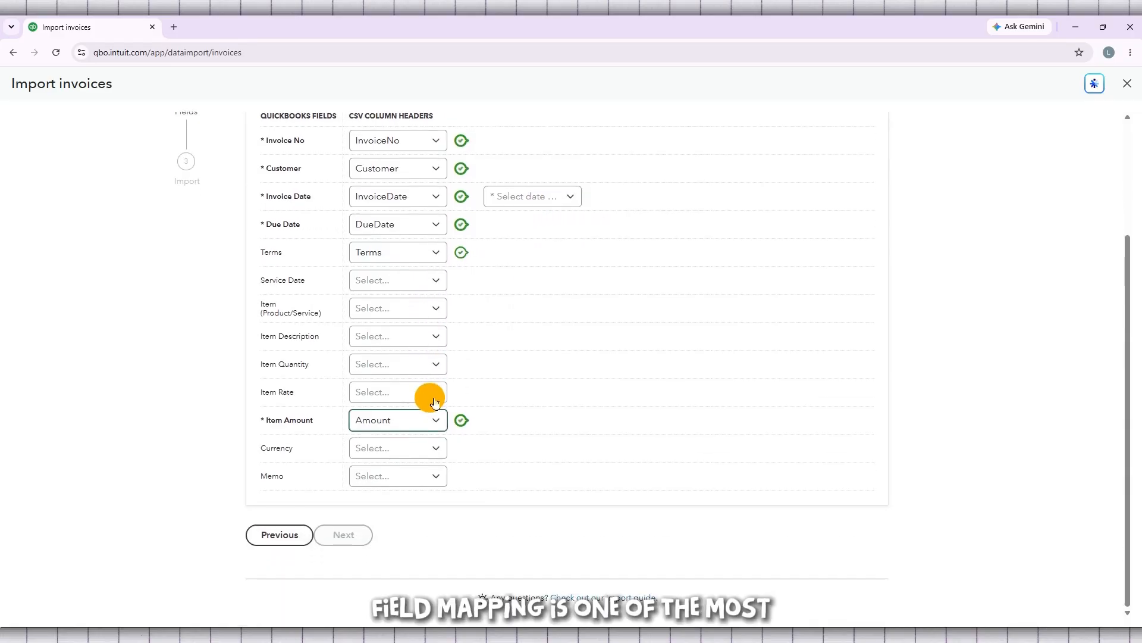
click(445, 369)
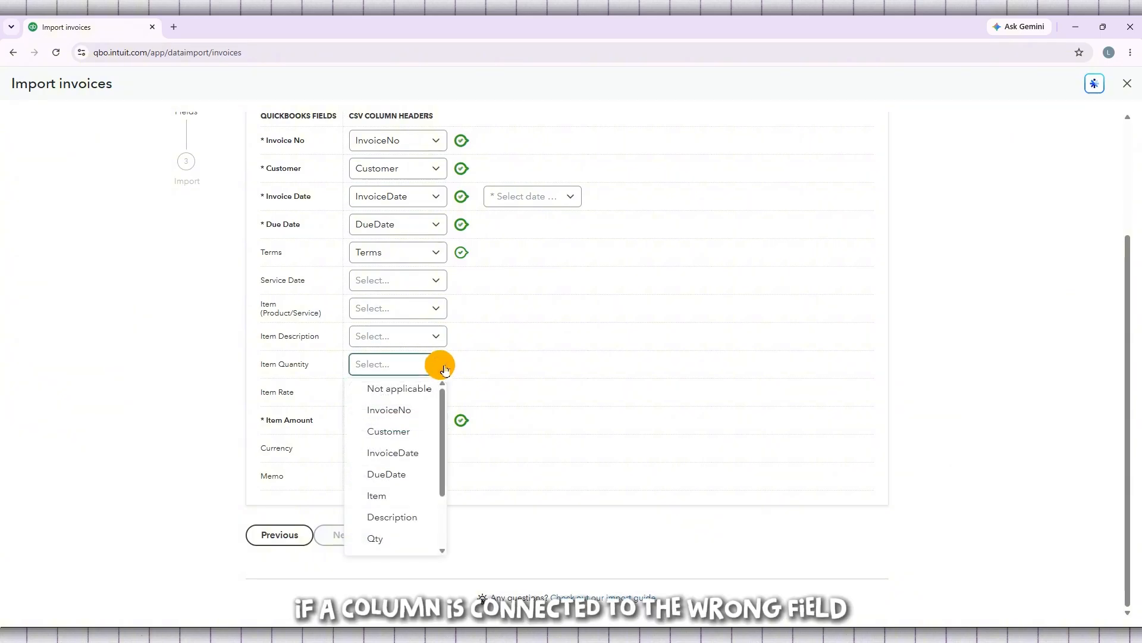
scroll(440, 391, down, 2)
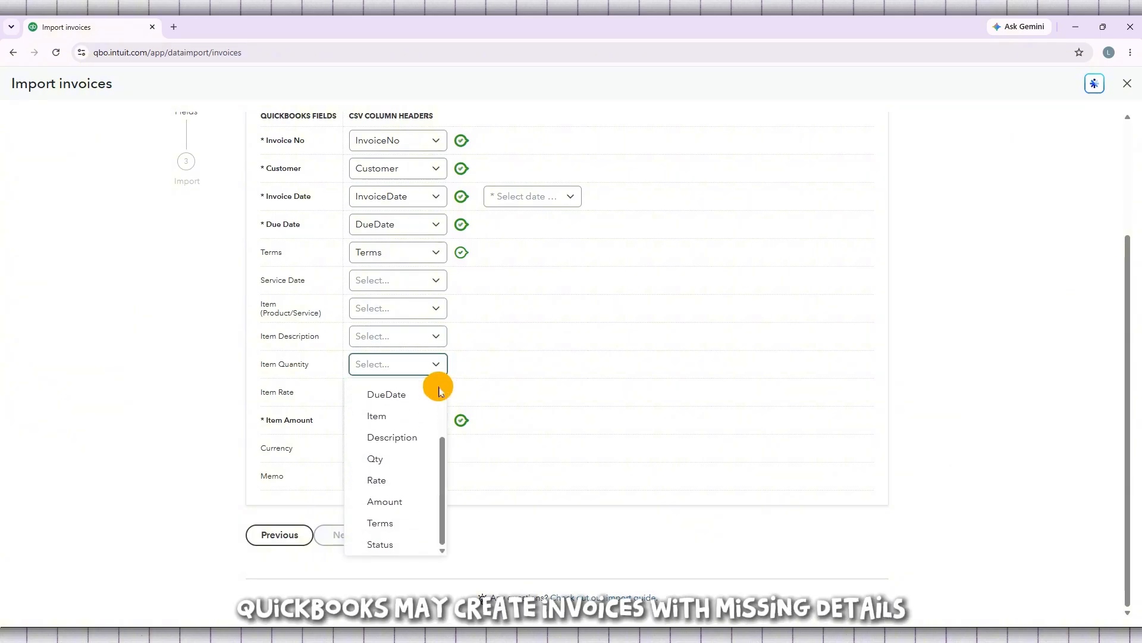
click(459, 359)
scroll(459, 358, up, 2)
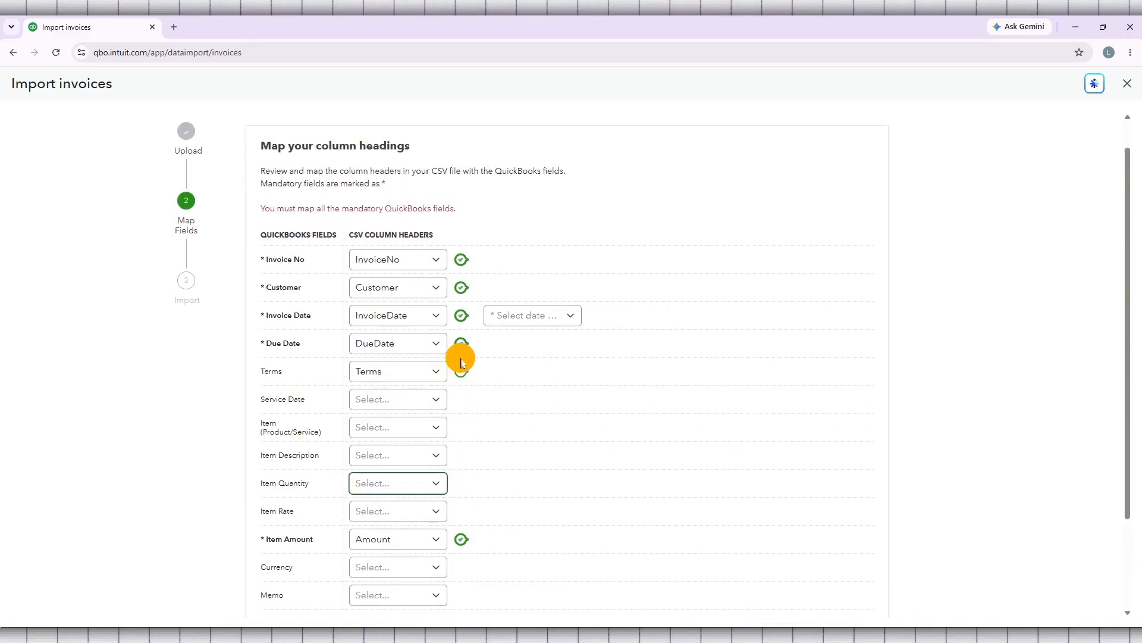
scroll(462, 362, down, 2)
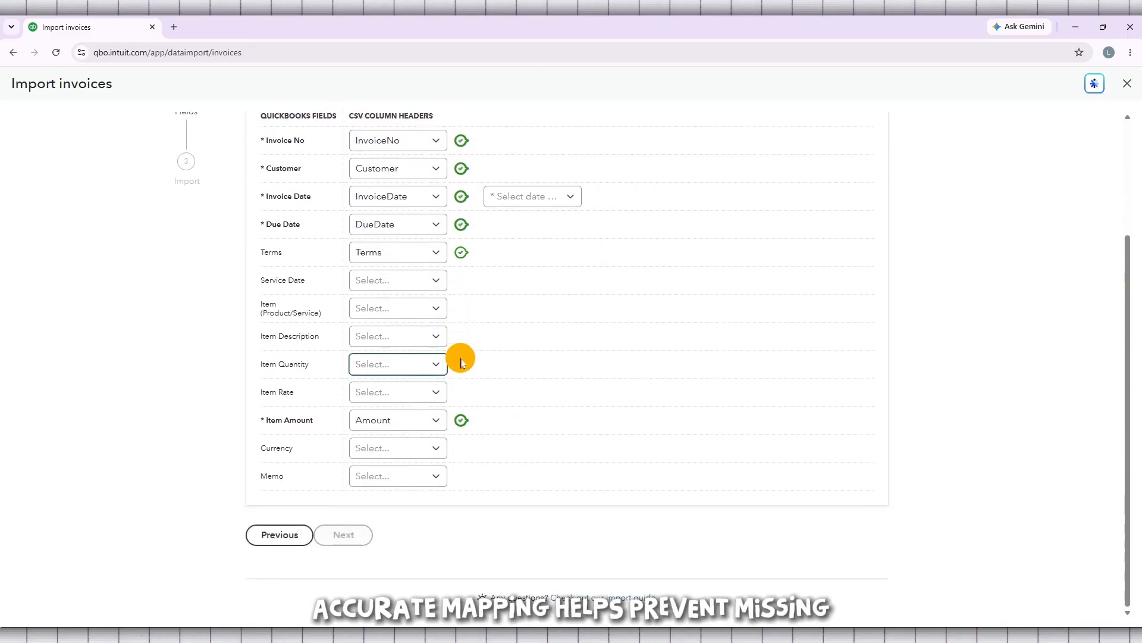
click(441, 281)
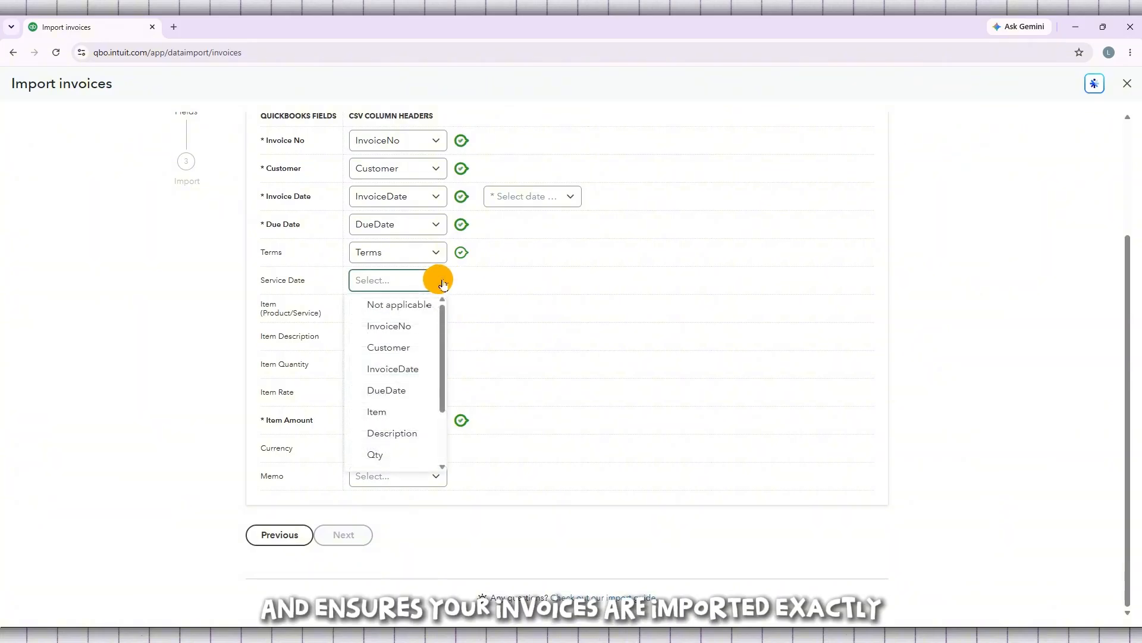
scroll(423, 394, down, 3)
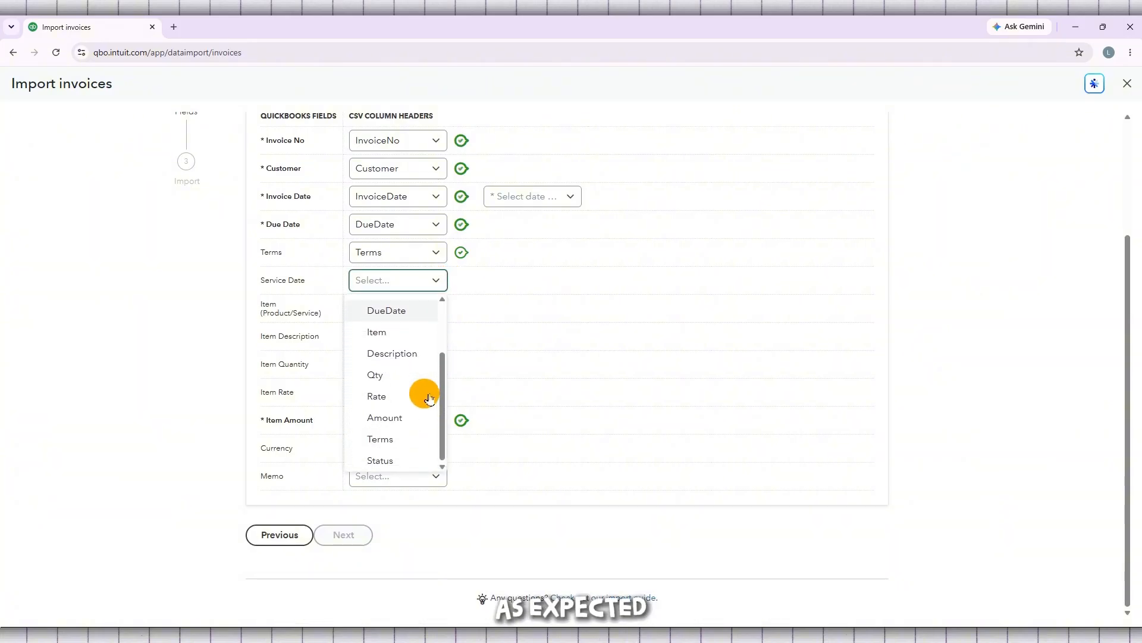
click(440, 281)
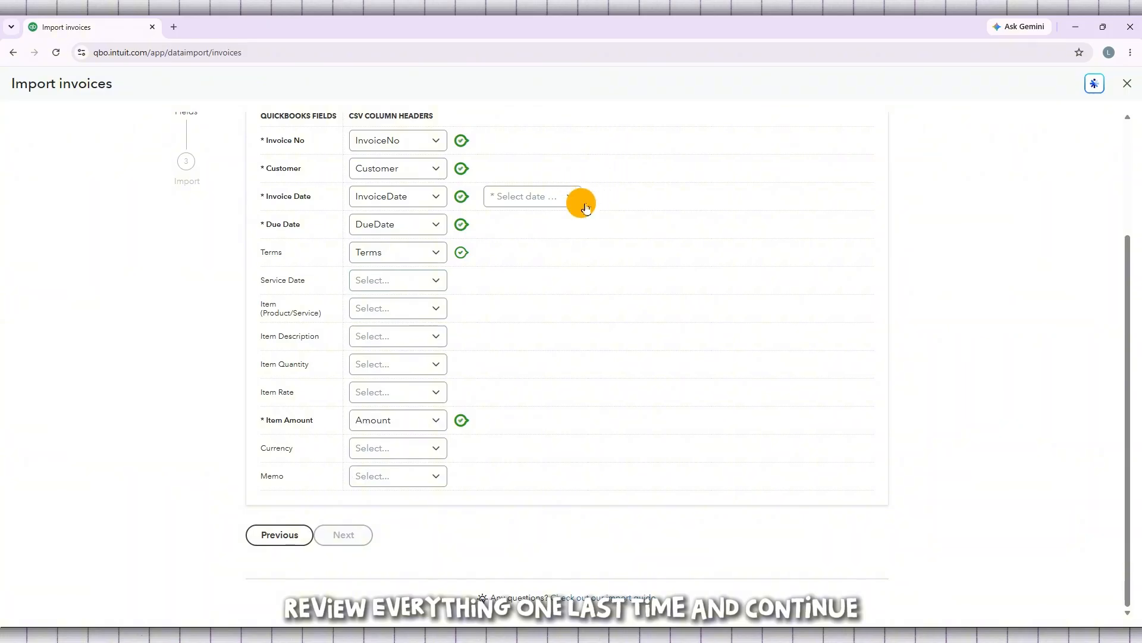
Set the Invoice Date format to D/M/YYYY and continue from the column mapping to the import stage.
click(569, 201)
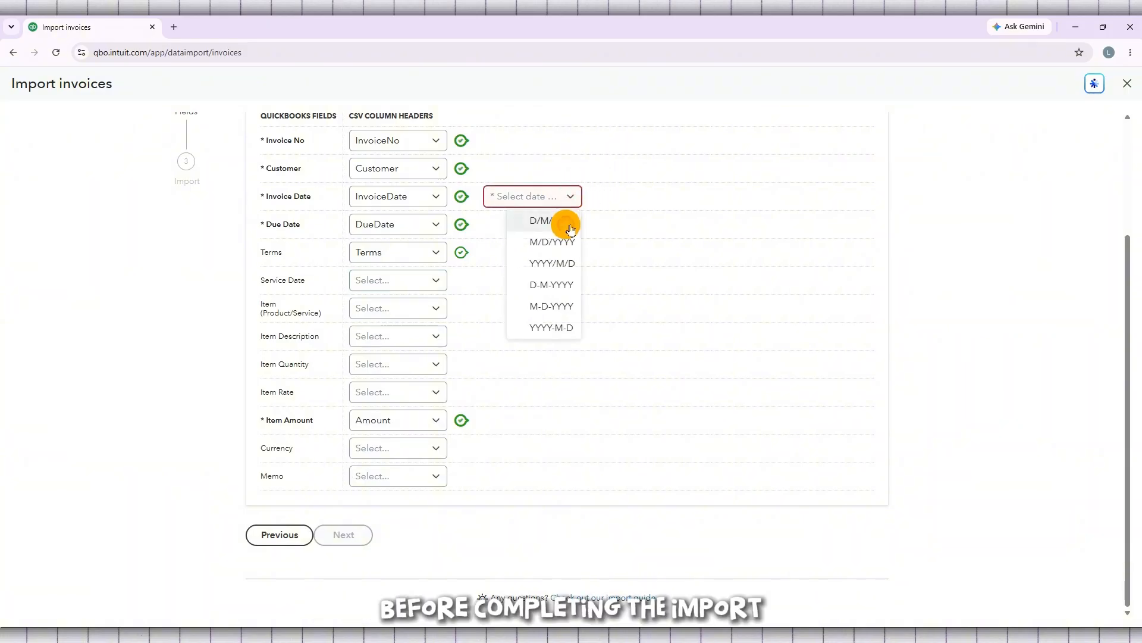
click(568, 225)
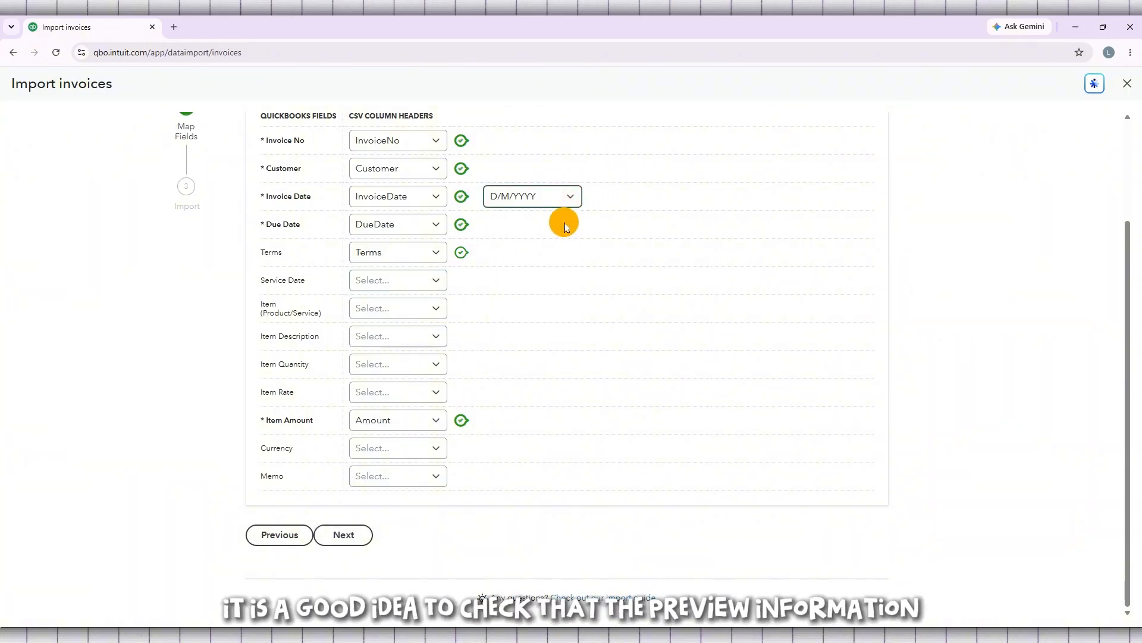
click(359, 535)
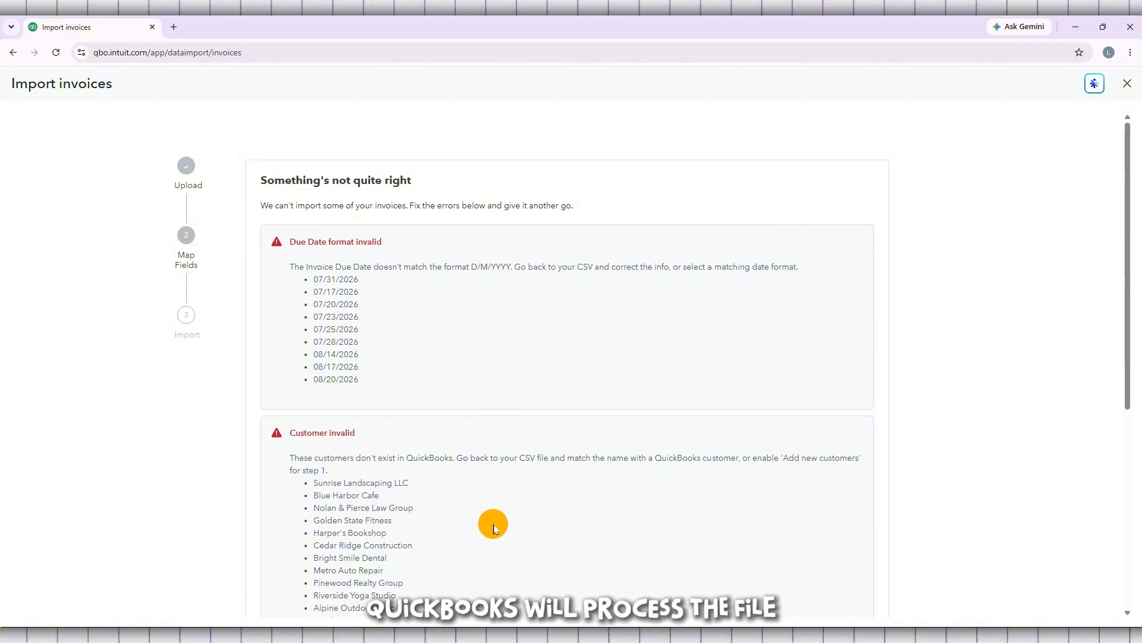
Read through the listed import errors and go back to the column mapping.
scroll(373, 331, down, 5)
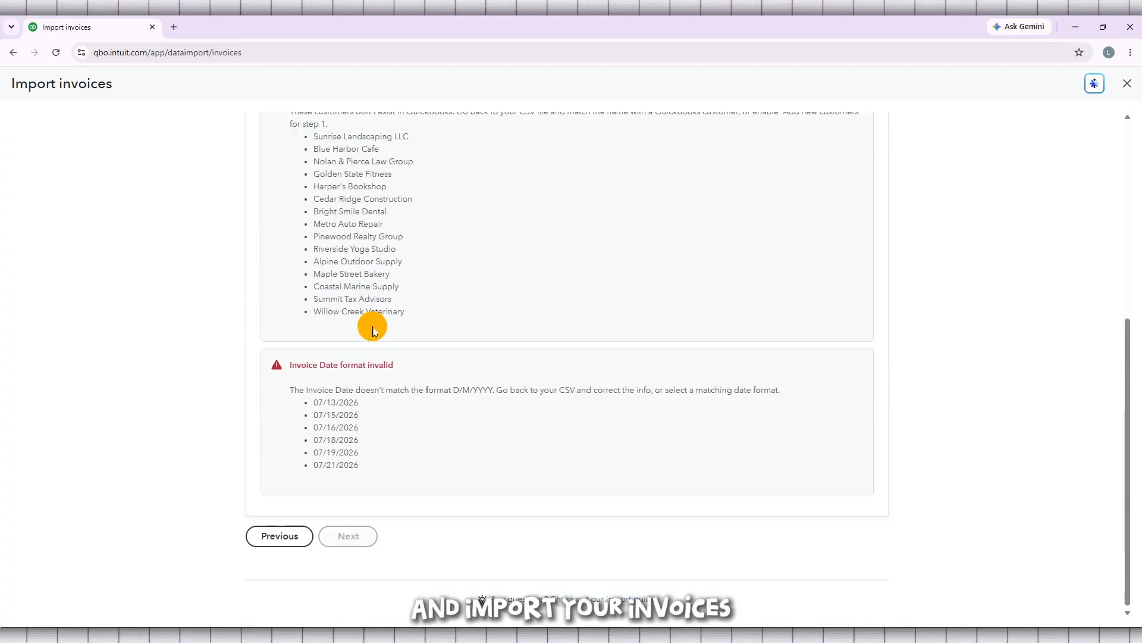
scroll(348, 464, up, 1)
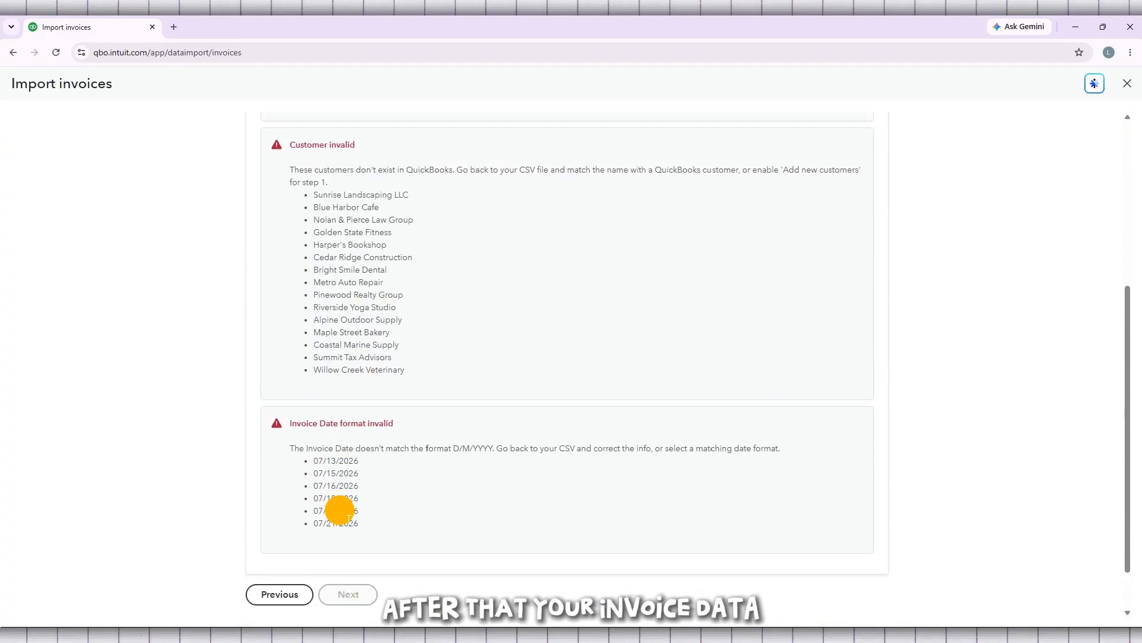
click(289, 592)
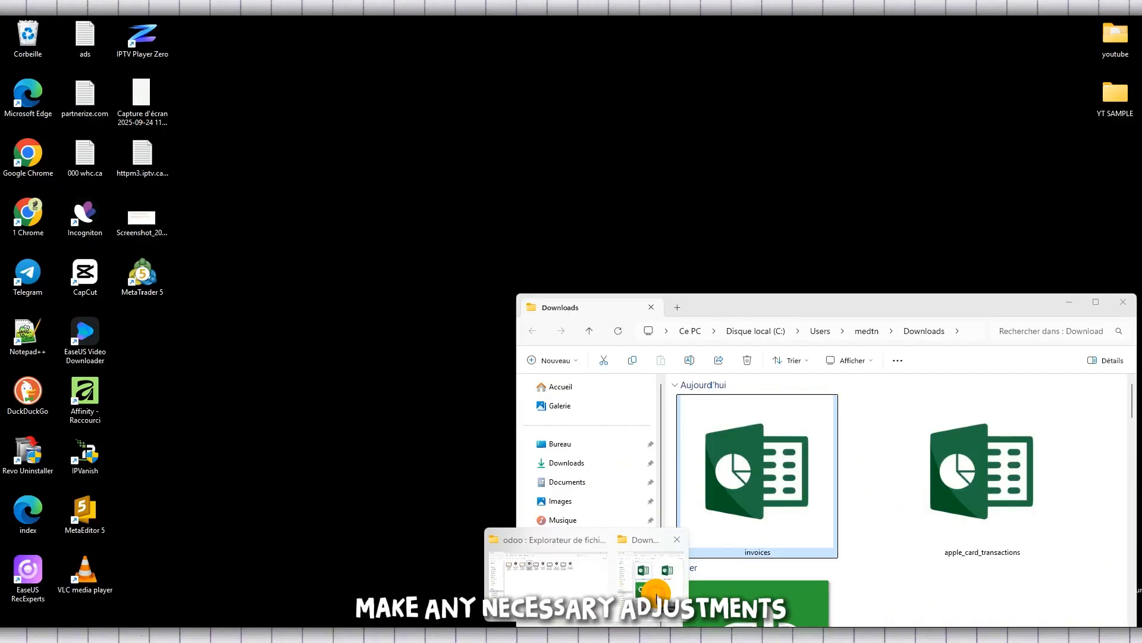
Open invoices.csv from Downloads, widen the InvoiceDate and DueDate columns to check the dates, and return to the import page.
click(655, 586)
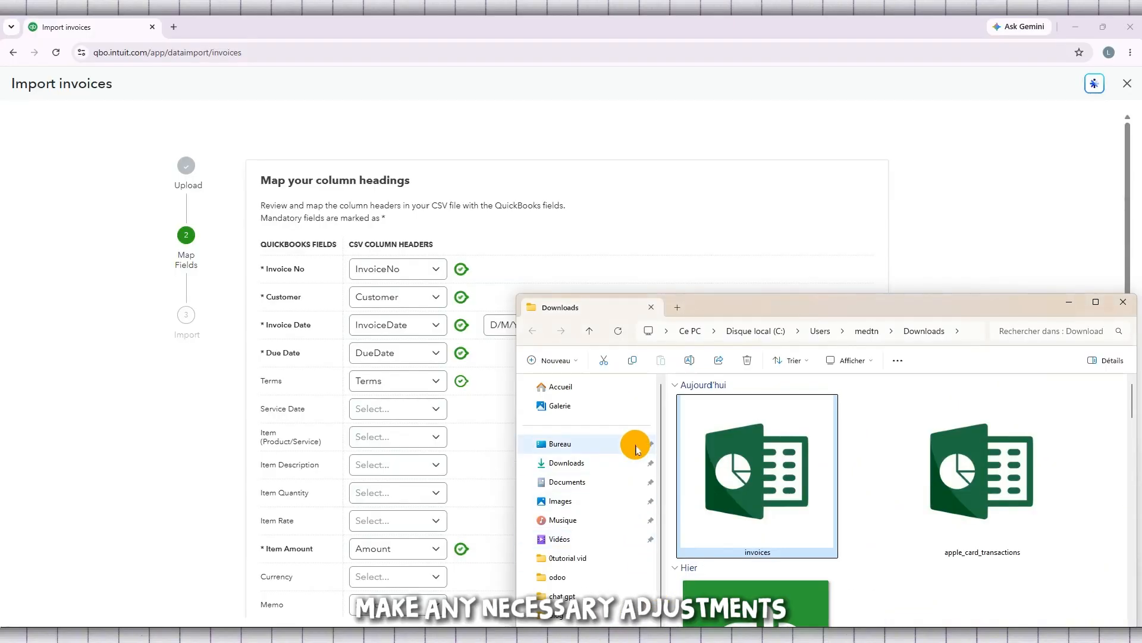
double_click(737, 452)
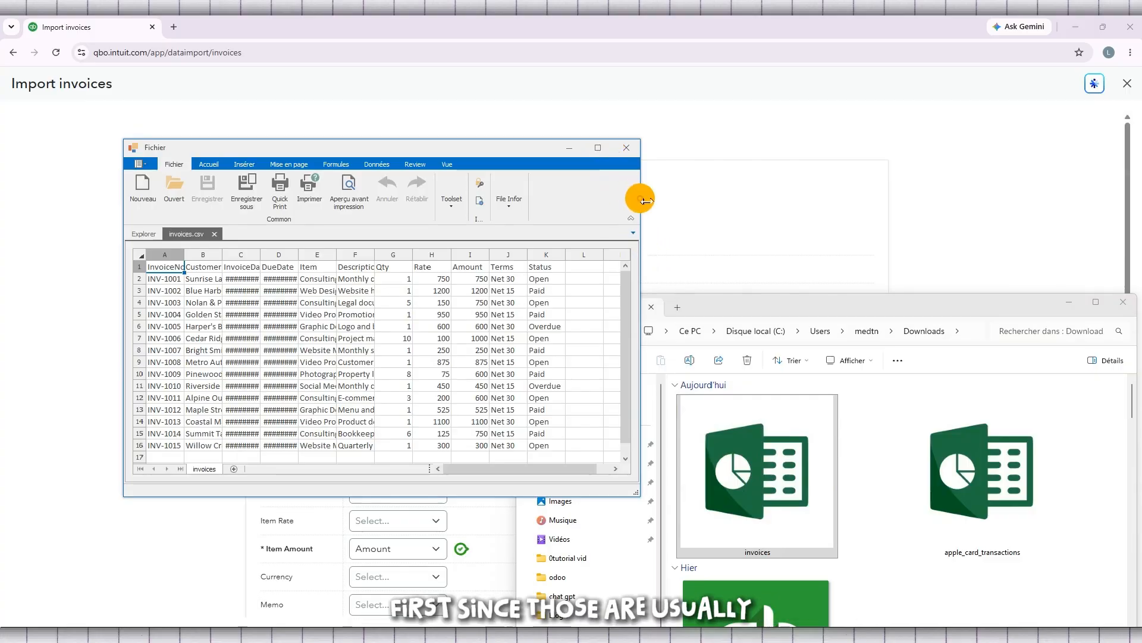
drag(640, 196, 916, 205)
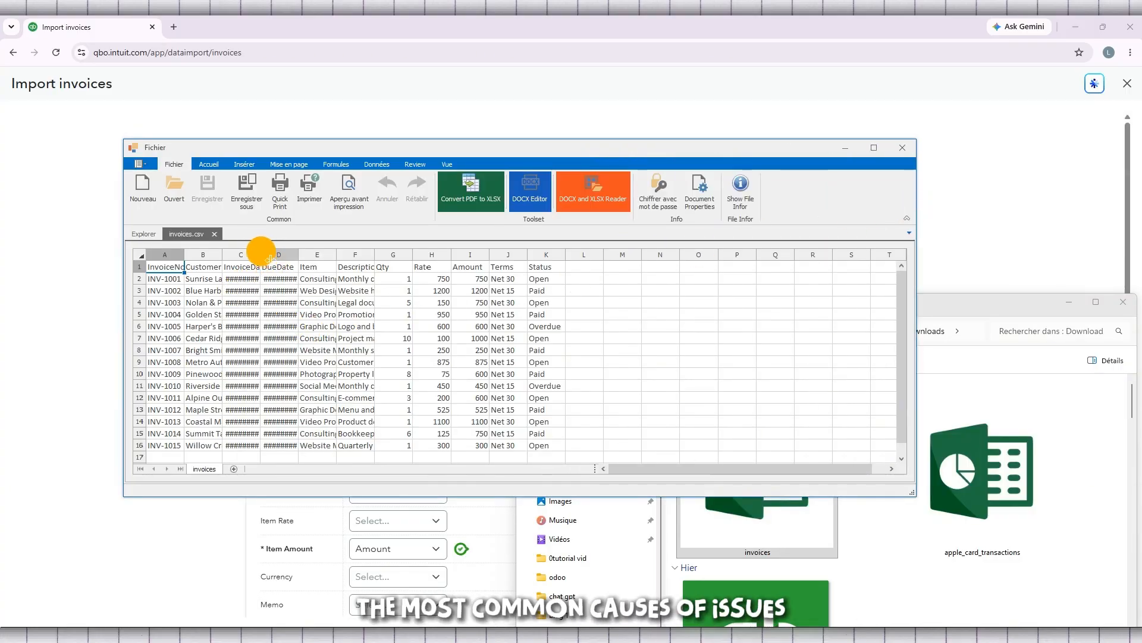
drag(260, 252, 489, 255)
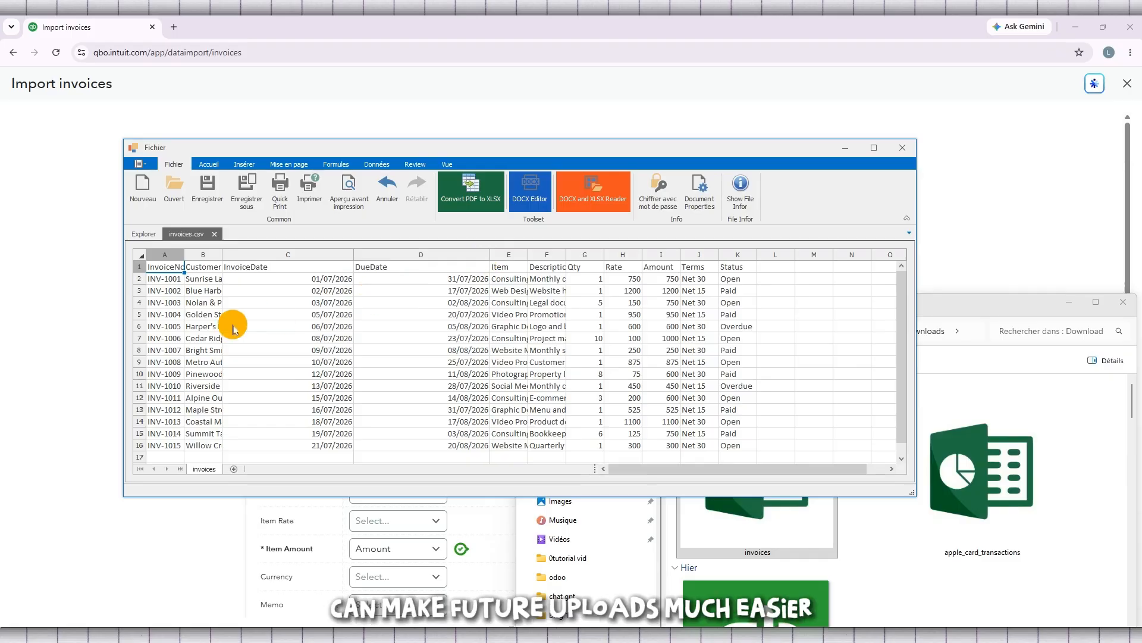
click(52, 360)
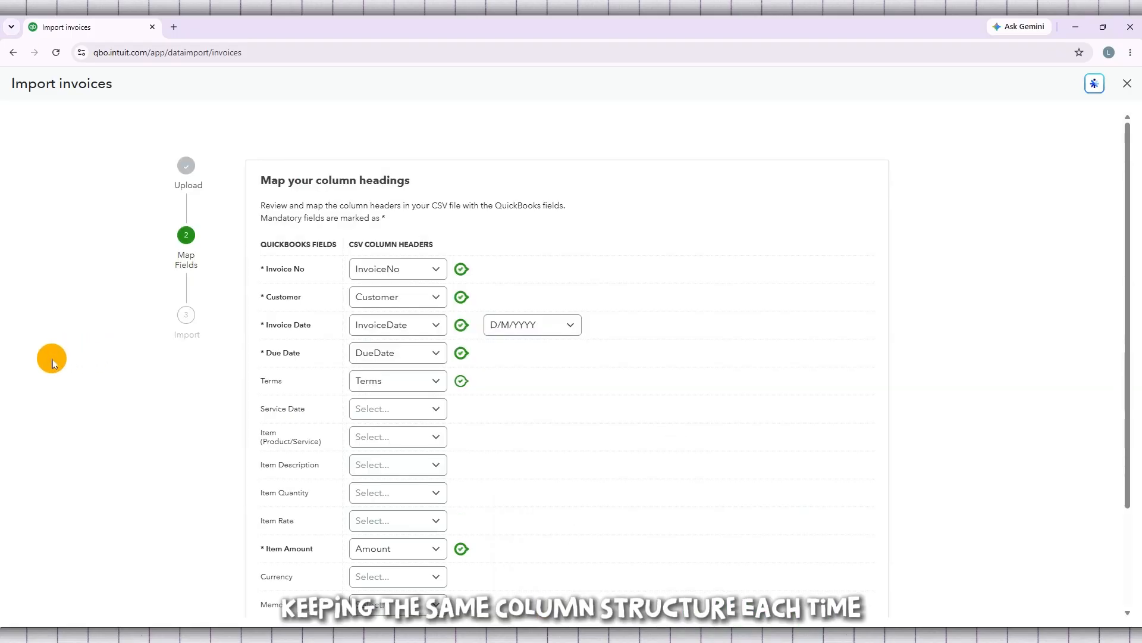
Open the date format choices for the Invoice Date field.
click(571, 330)
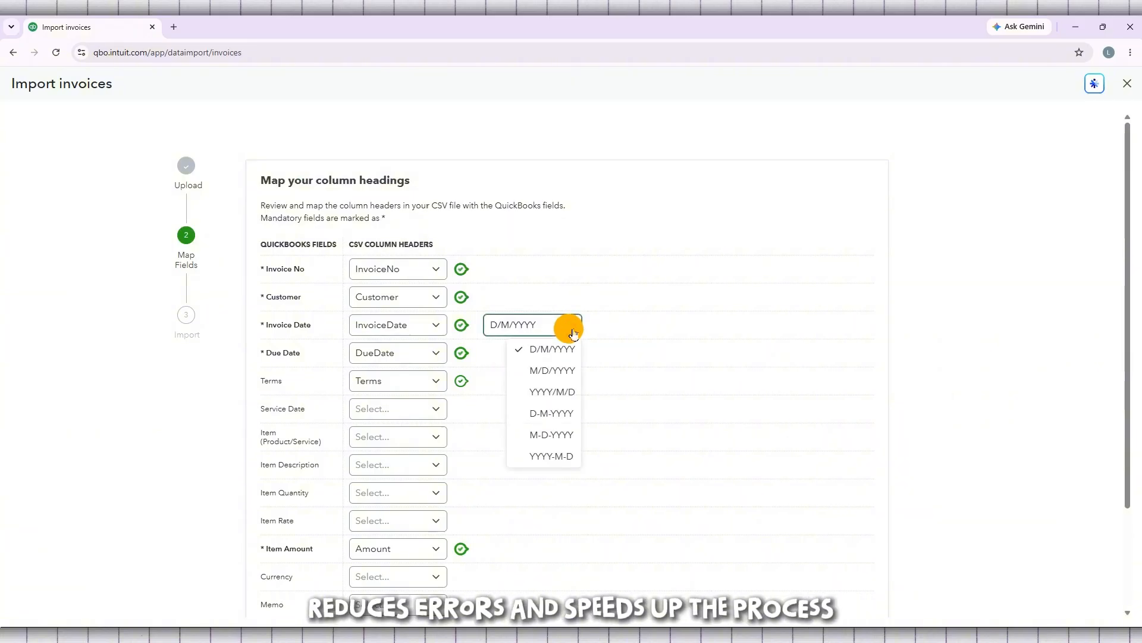
click(747, 634)
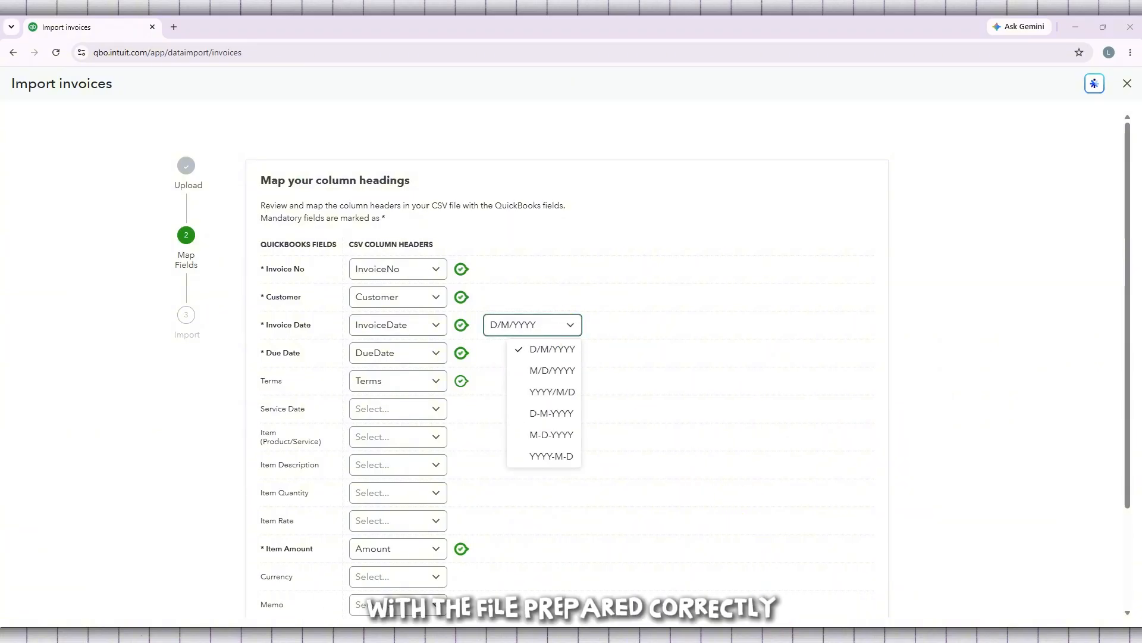
click(747, 634)
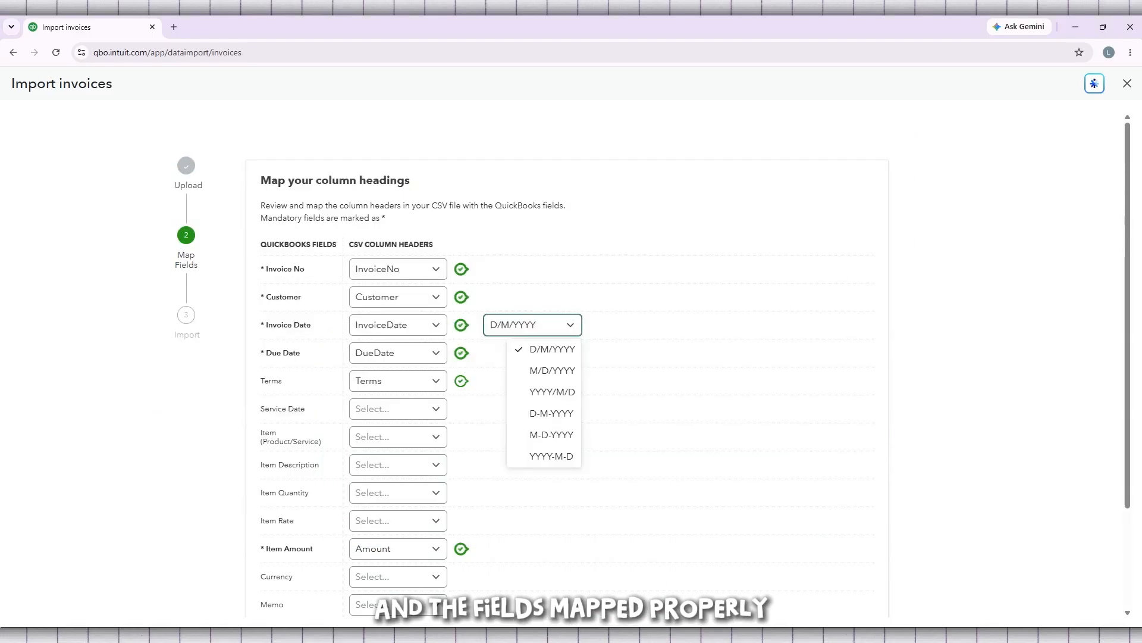